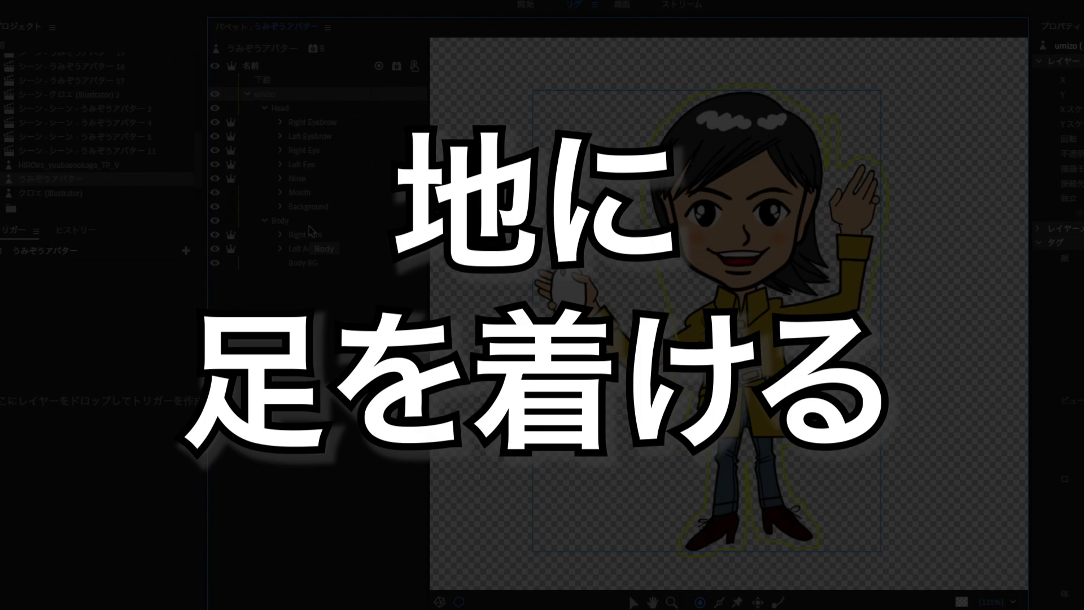
- Pin both shoes of the character on the Body layer so the feet stay fixed to the ground
left_click(310, 222)
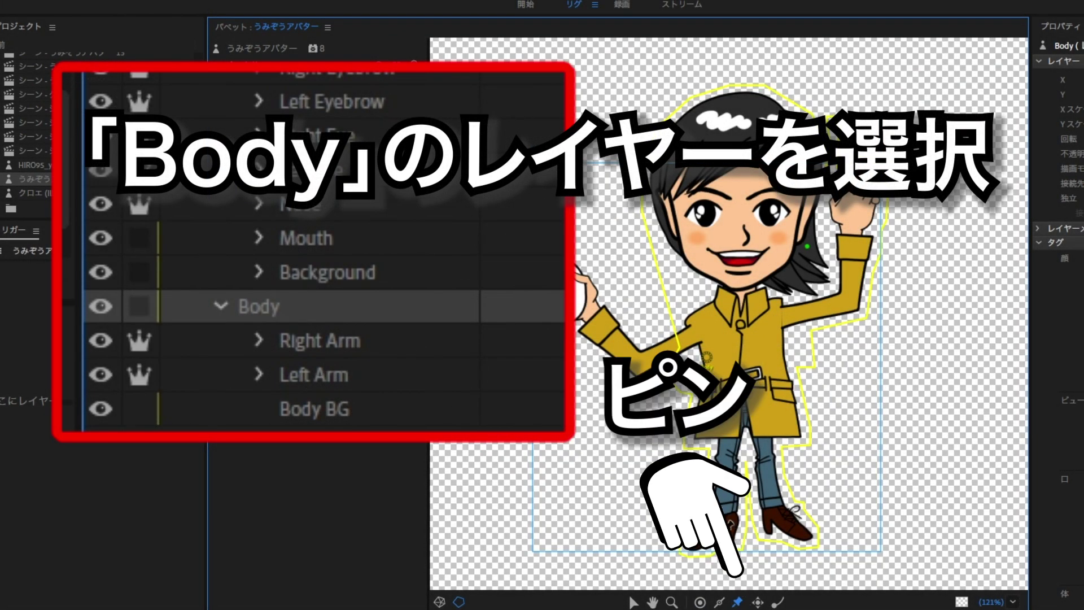
left_click(723, 530)
left_click(782, 521)
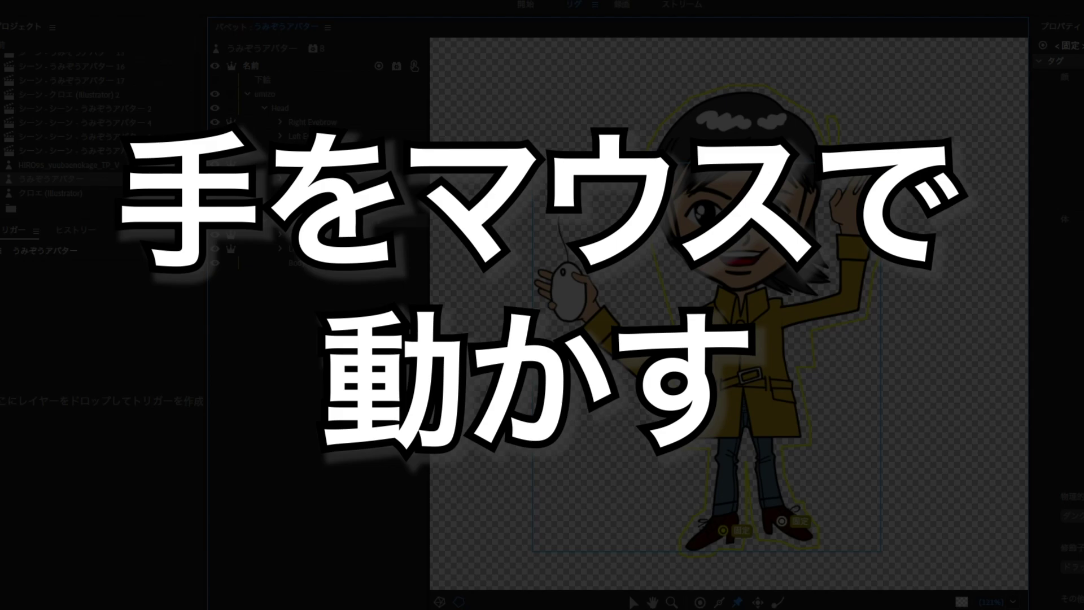
- Add a draggable handle to the hand of the Right Arm layer and to the hand of the Left Arm layer
left_click(345, 234)
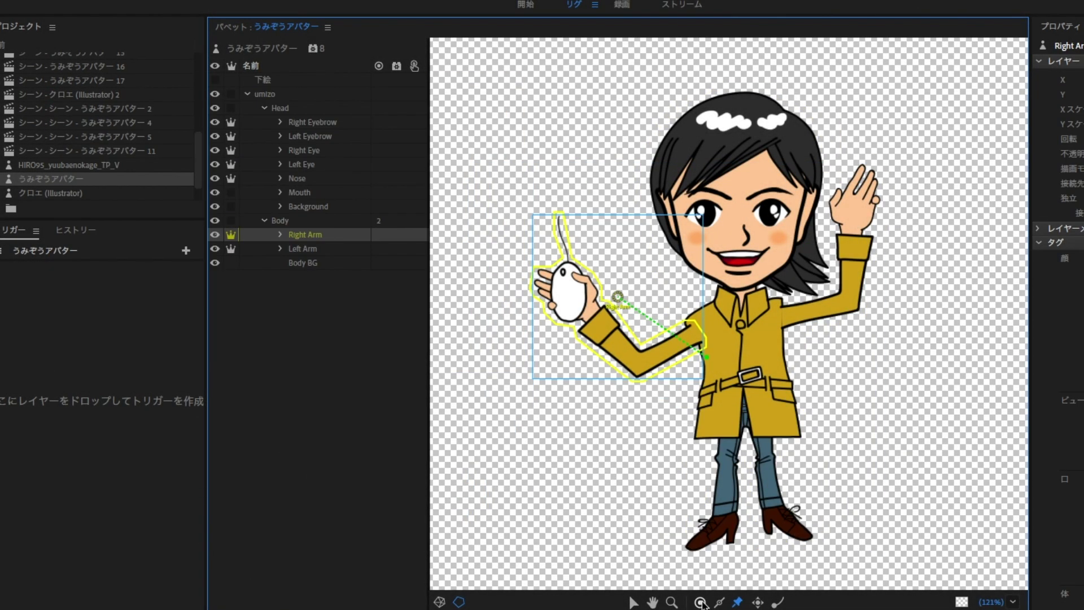
left_click(758, 602)
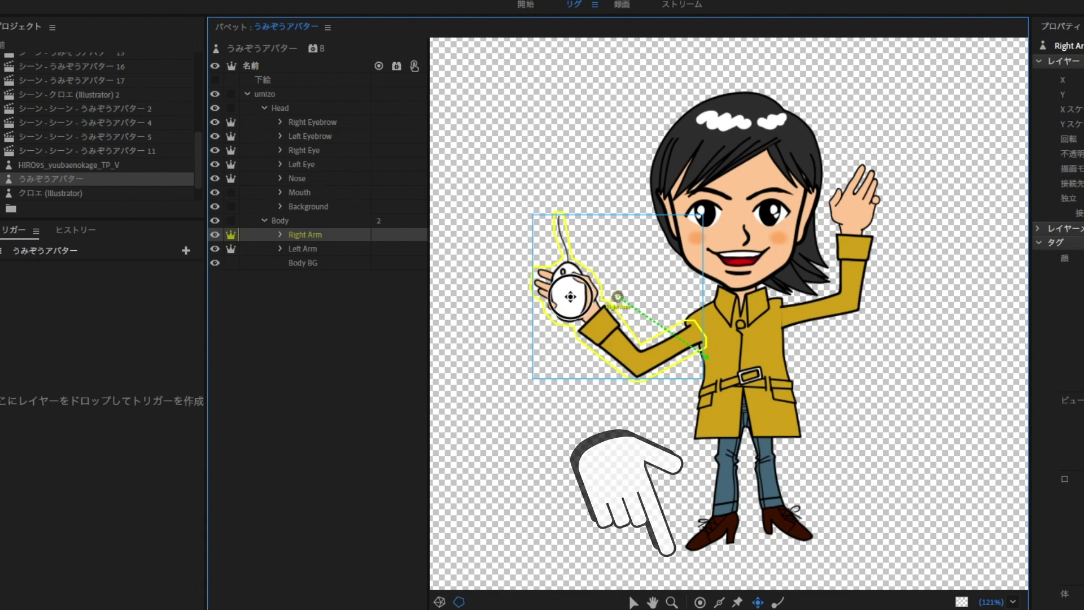
left_click(333, 248)
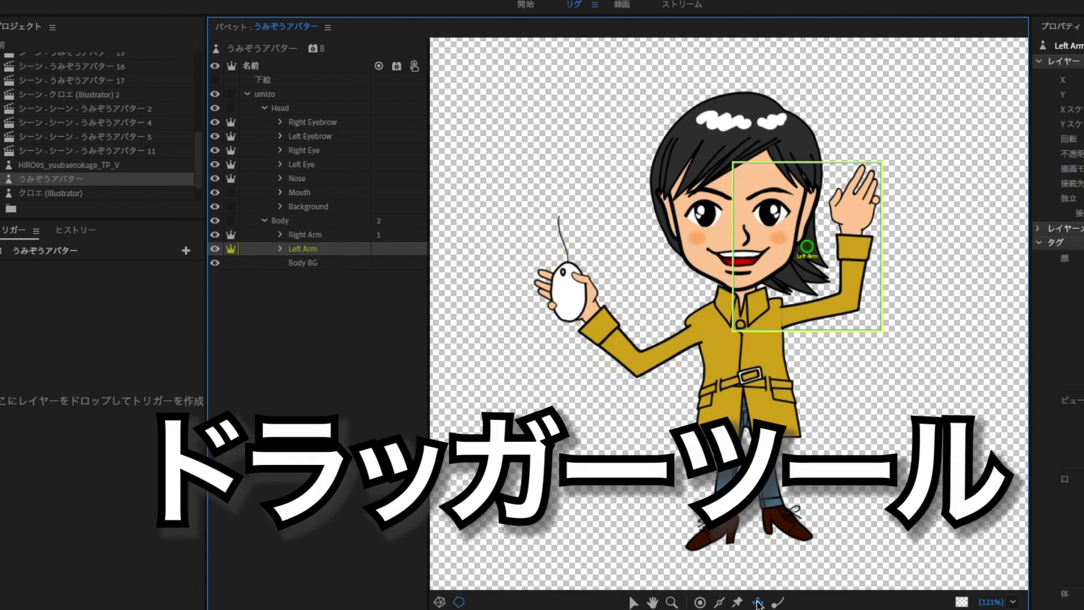
left_click(857, 209)
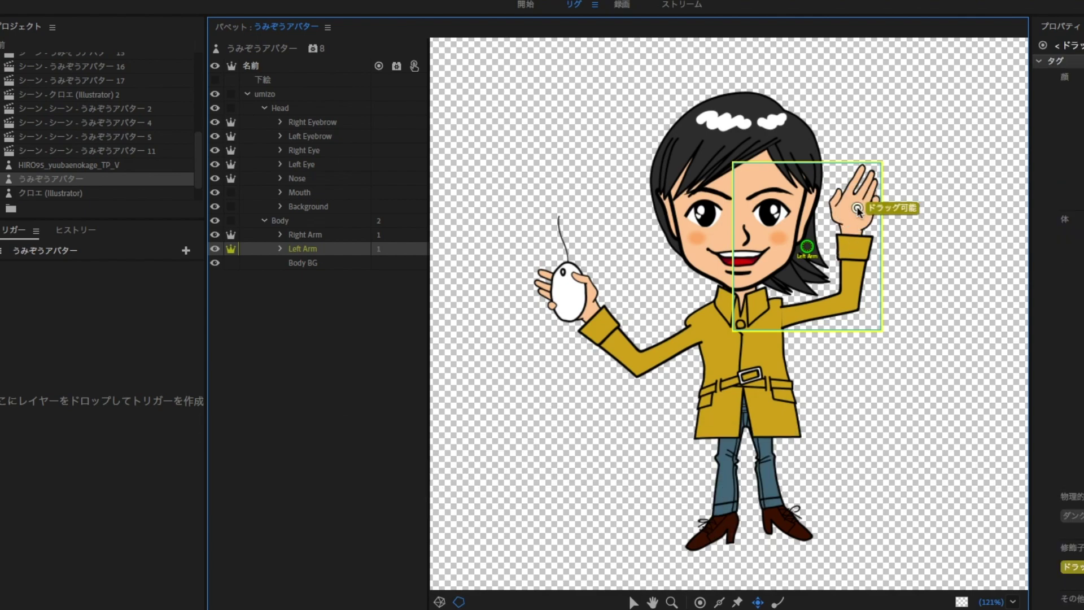
- Add the avatar puppet to a new scene and test moving both of its hands
left_click(1, 212)
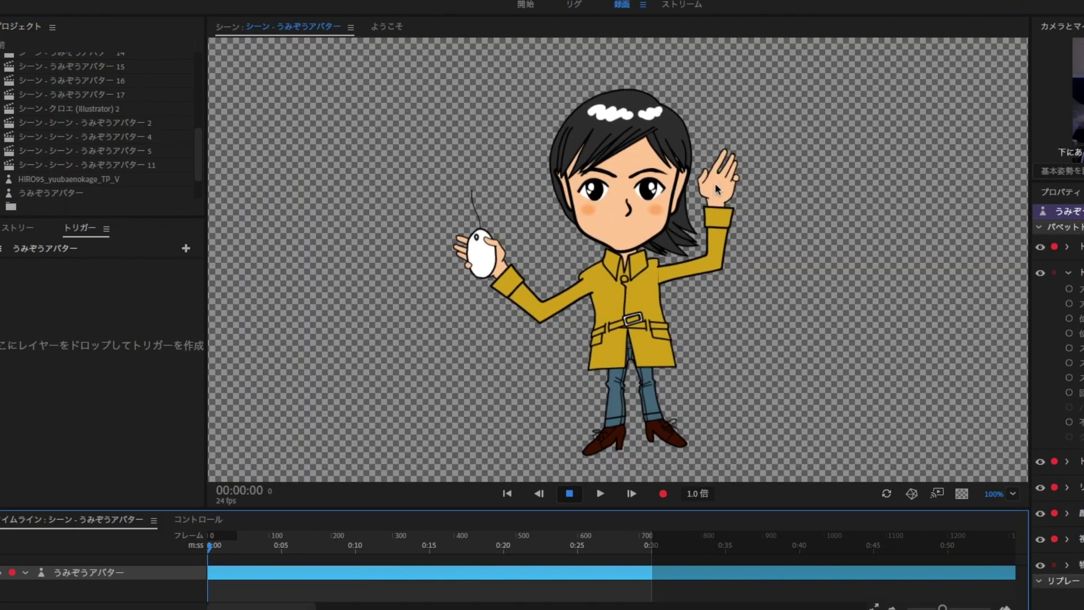
left_click_drag(717, 188, 758, 203)
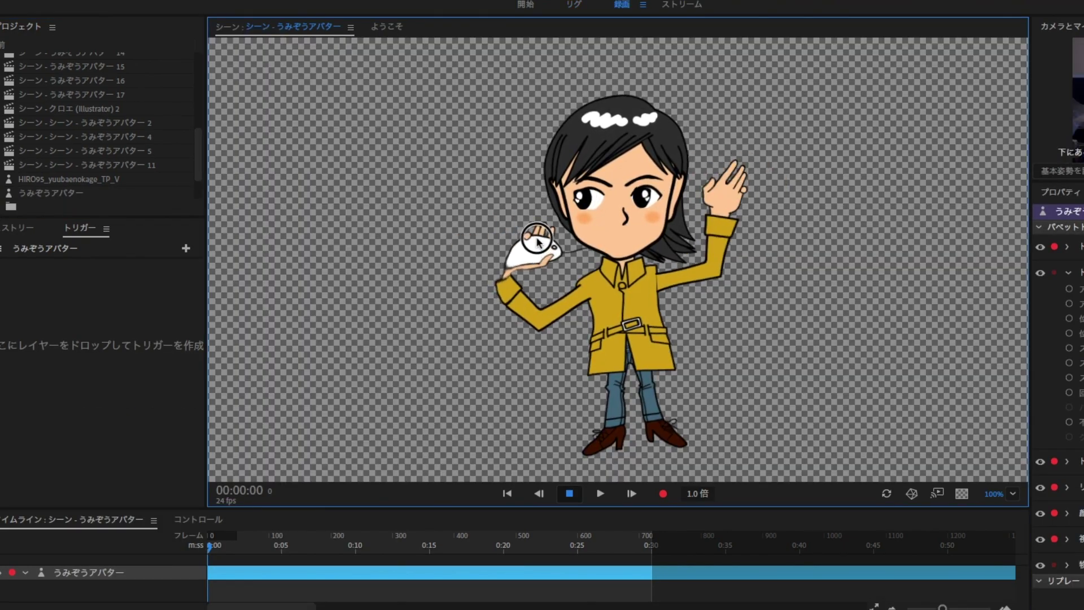
left_click_drag(537, 245, 502, 230)
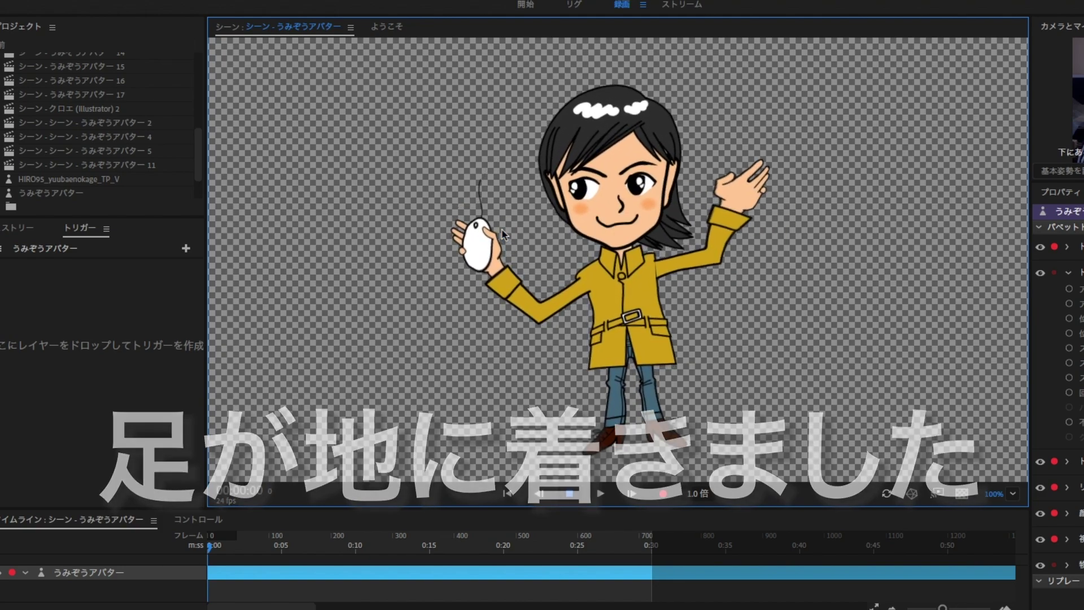
- Reopen the avatar puppet for rigging and hide the open-mouth artwork inside the Mouth group
double_click(175, 193)
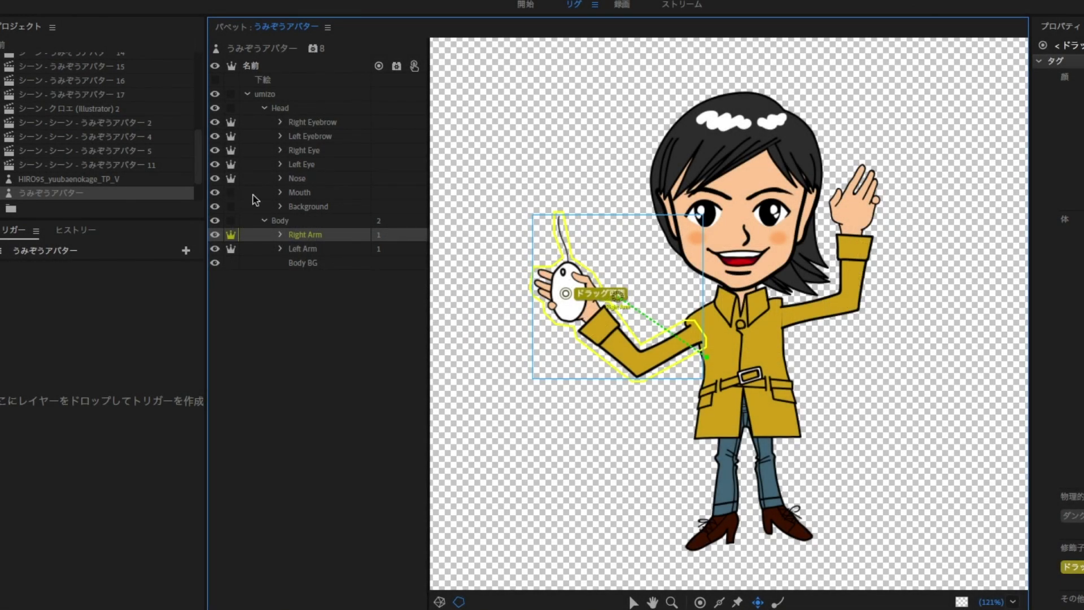
left_click(280, 192)
left_click(215, 206)
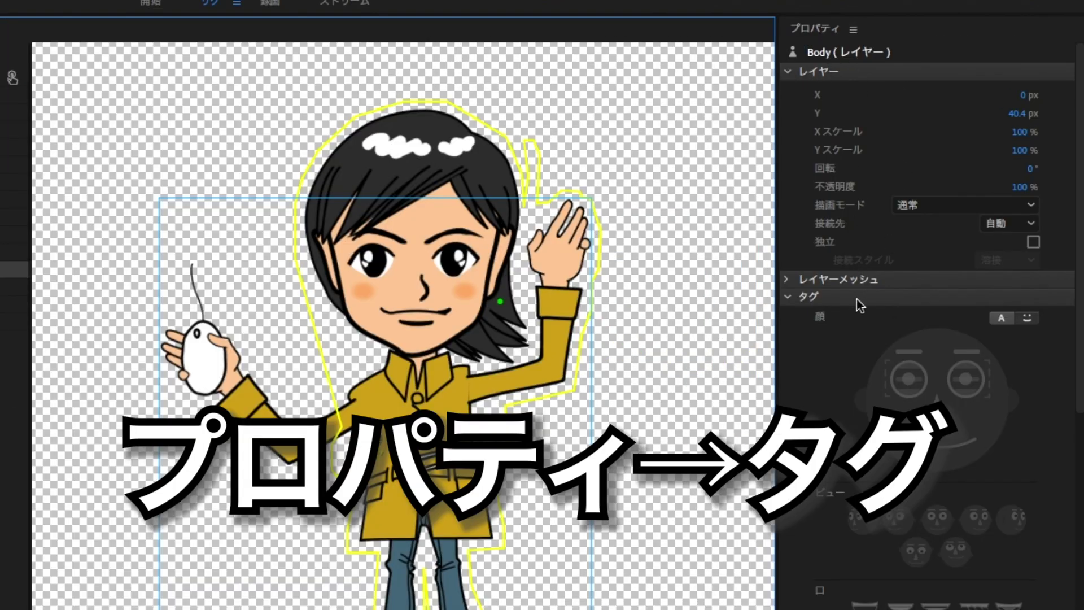
- Place handles on both shoulders of the Body layer and tag them 右肩 and 左肩
scroll(861, 302, "down", 10)
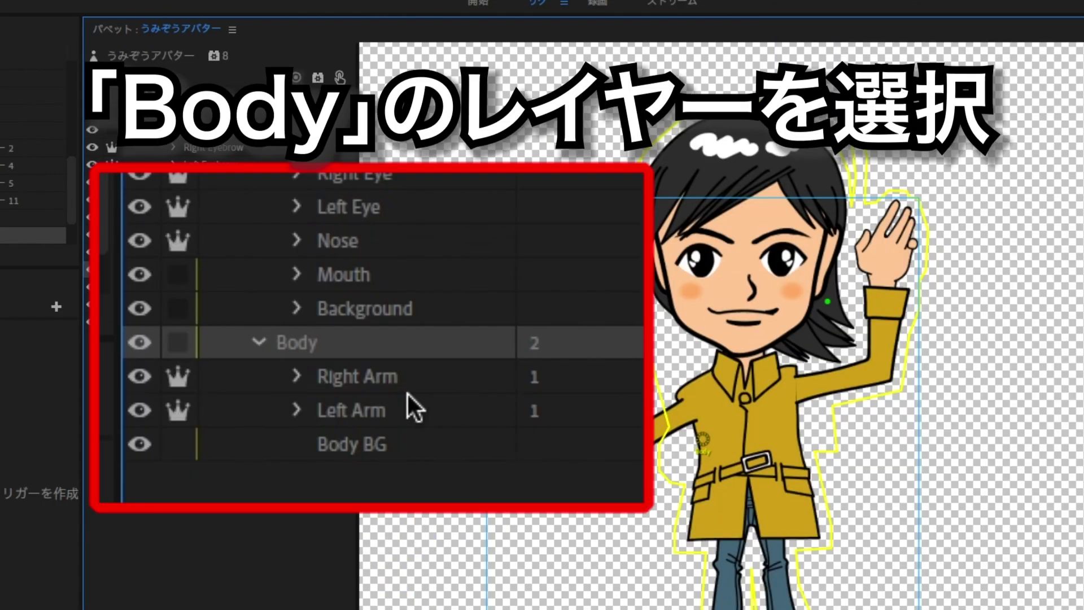
left_click(340, 350)
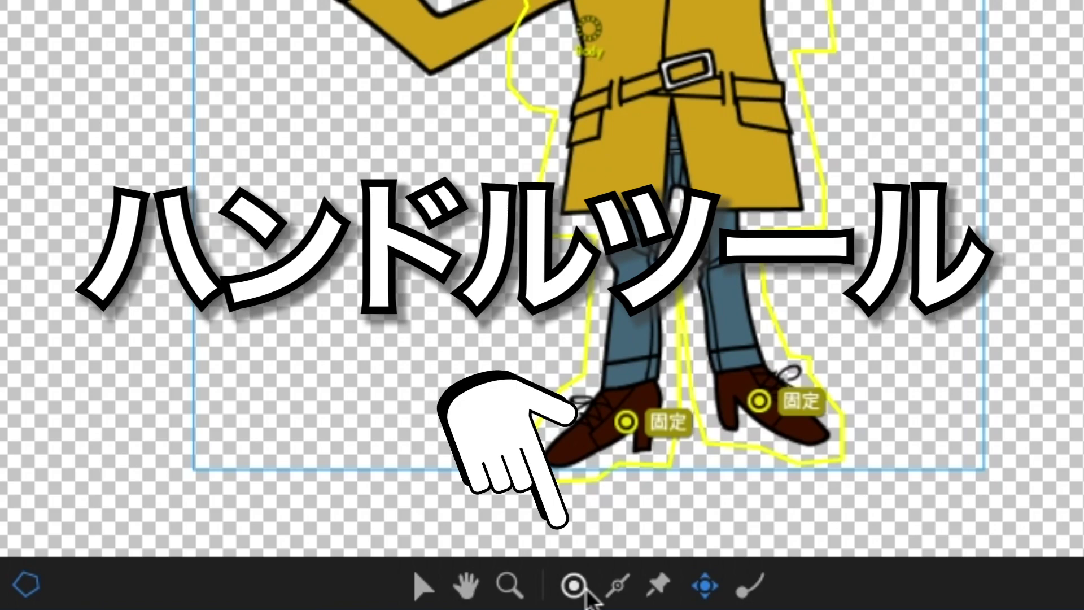
left_click(587, 593)
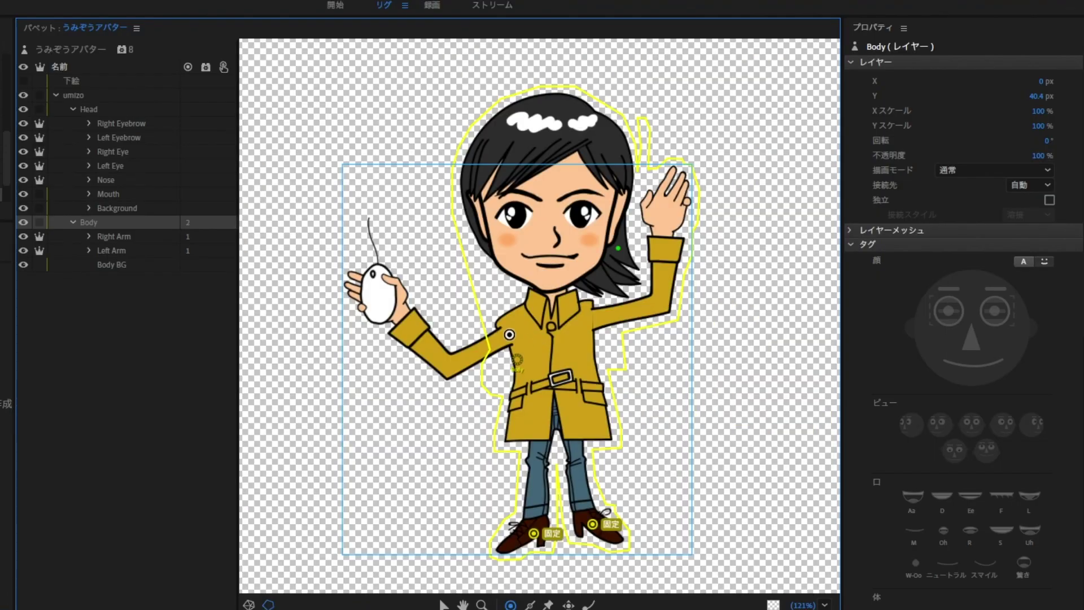
left_click(508, 330)
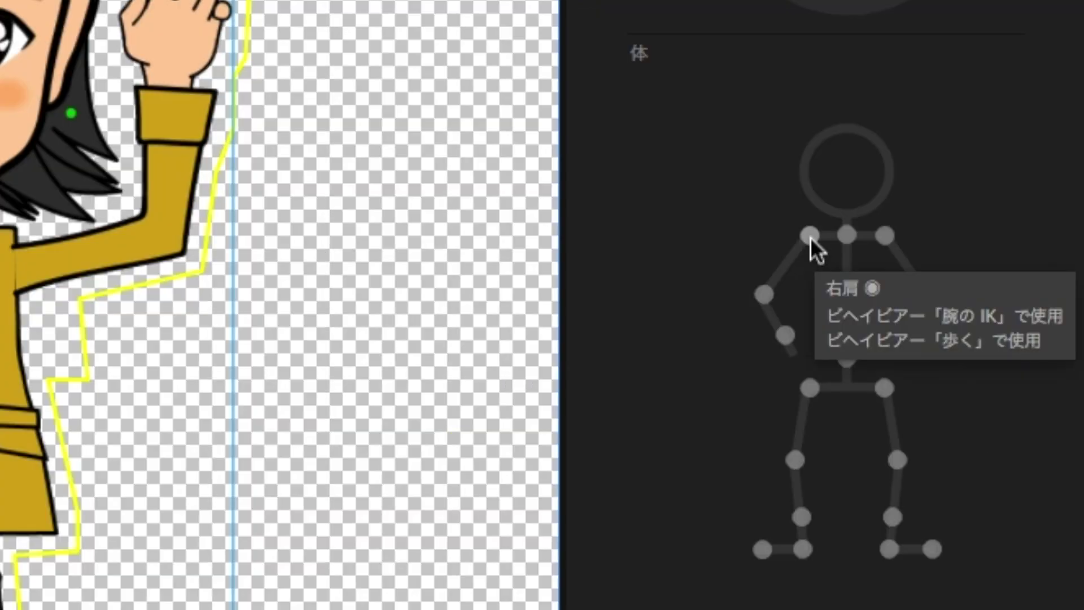
left_click(811, 237)
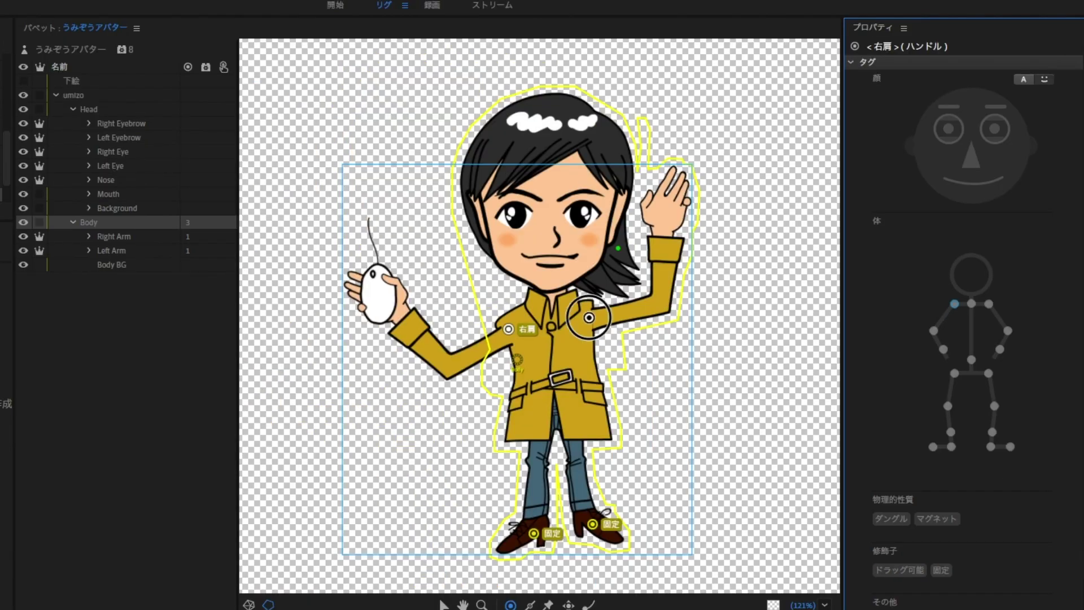
left_click(589, 318)
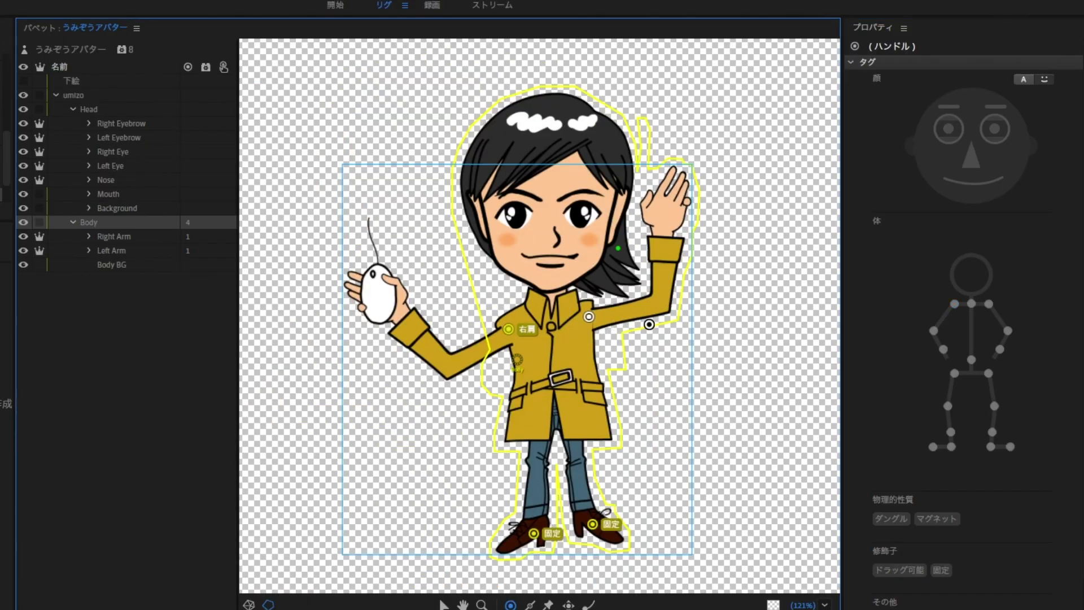
left_click(991, 305)
left_click(990, 304)
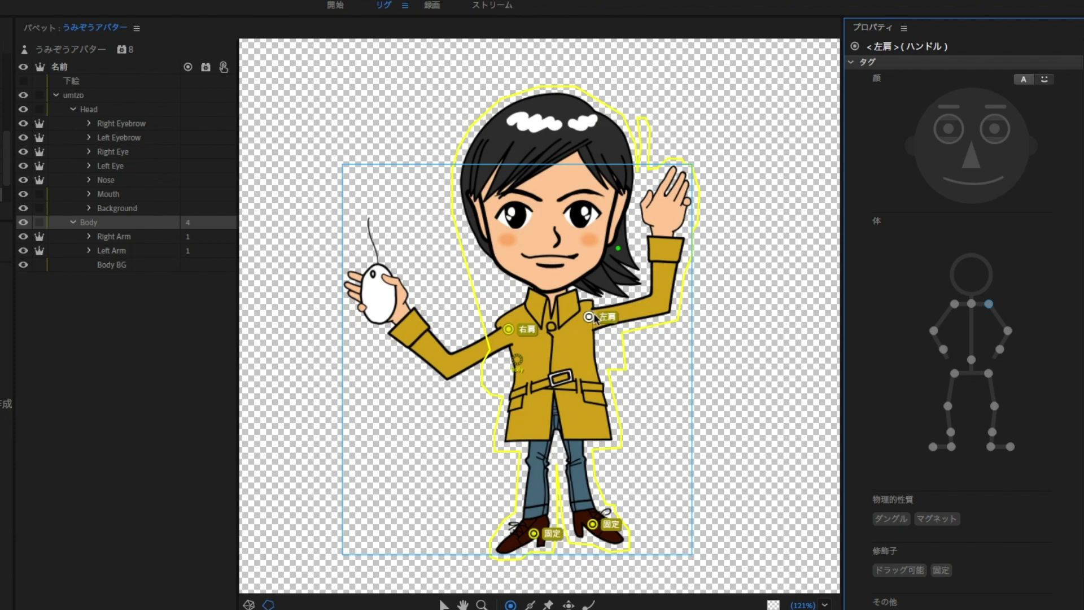
- Place handles on both elbows of the Body layer and tag them 右ひじ and 左ひじ
left_click(448, 362)
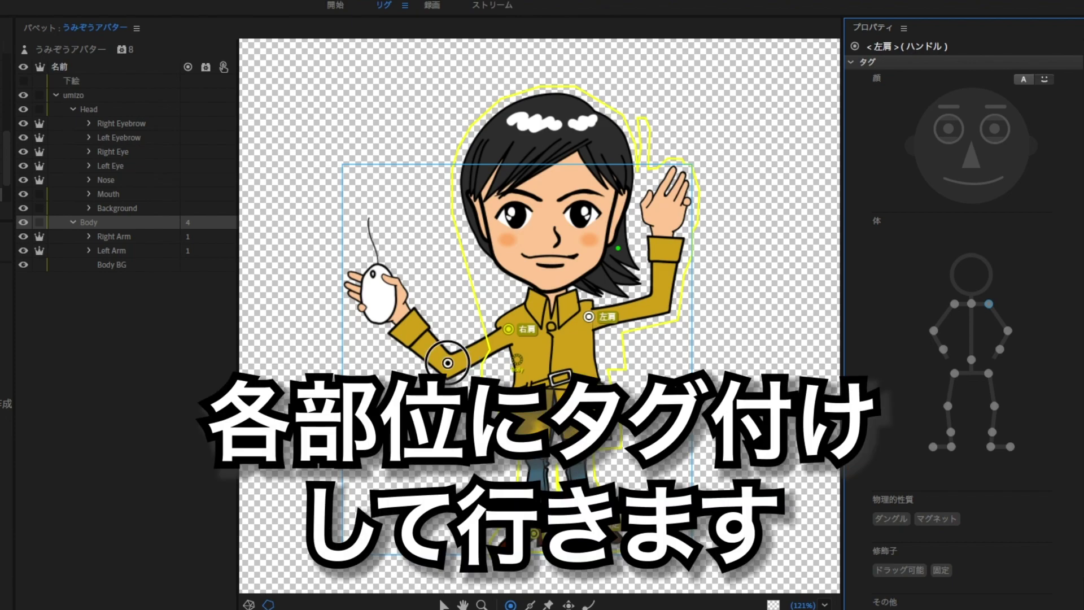
left_click(932, 331)
left_click(932, 331)
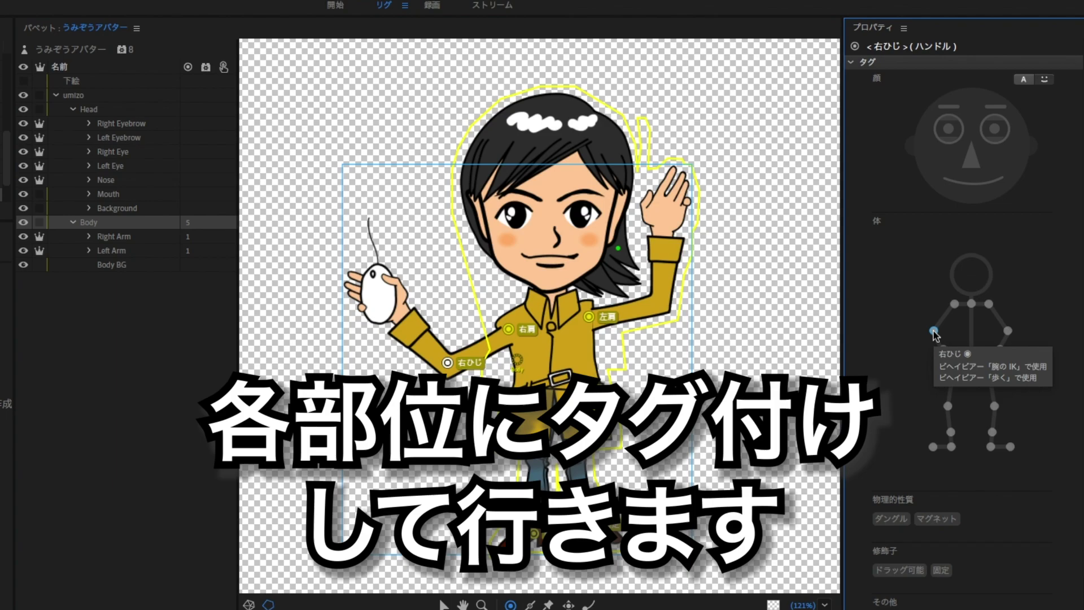
left_click(661, 306)
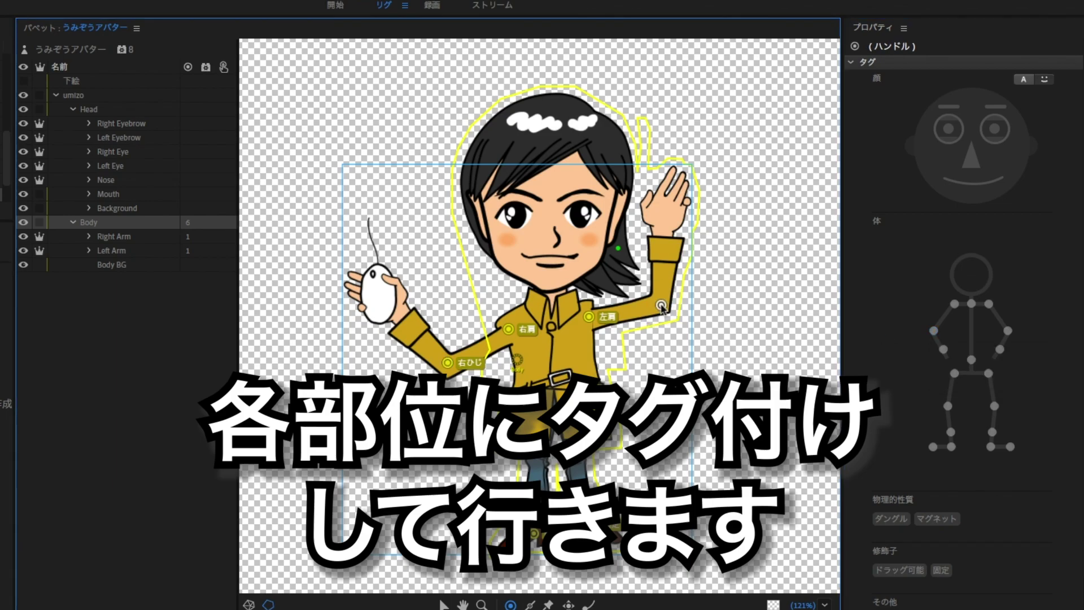
left_click(1009, 333)
- Place handles on both wrists of the Body layer and tag them 右手首 and 左手首
left_click(400, 315)
left_click(944, 350)
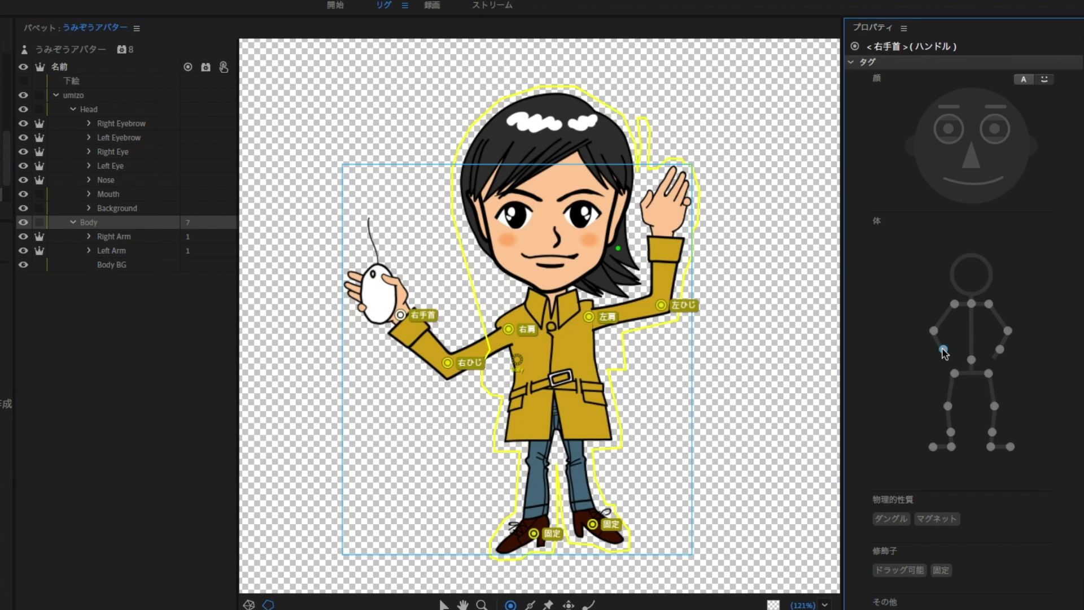
left_click(661, 233)
left_click(1000, 350)
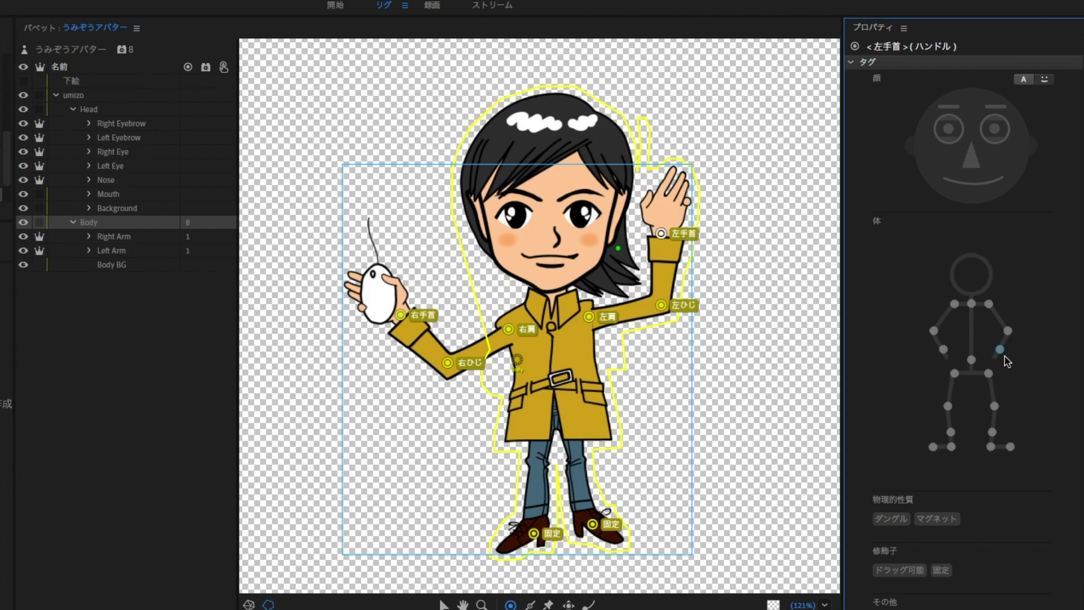
- Place handles at the waist and both knees of the Body layer, tagging them ウエスト and the matching right and left knee tags
left_click(557, 392)
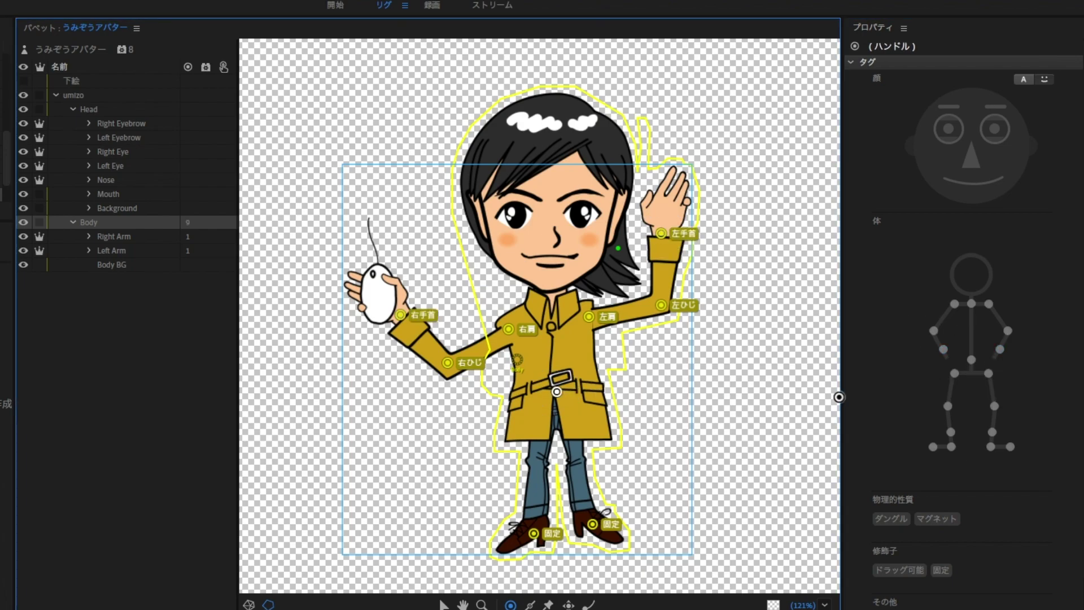
left_click(973, 360)
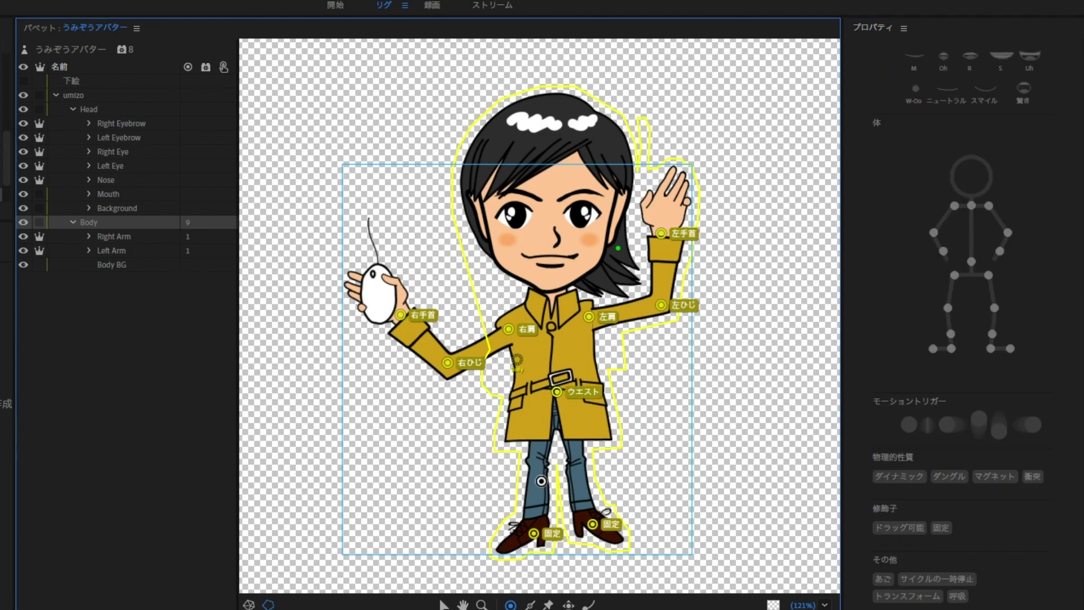
left_click(536, 467)
left_click(949, 406)
left_click(949, 406)
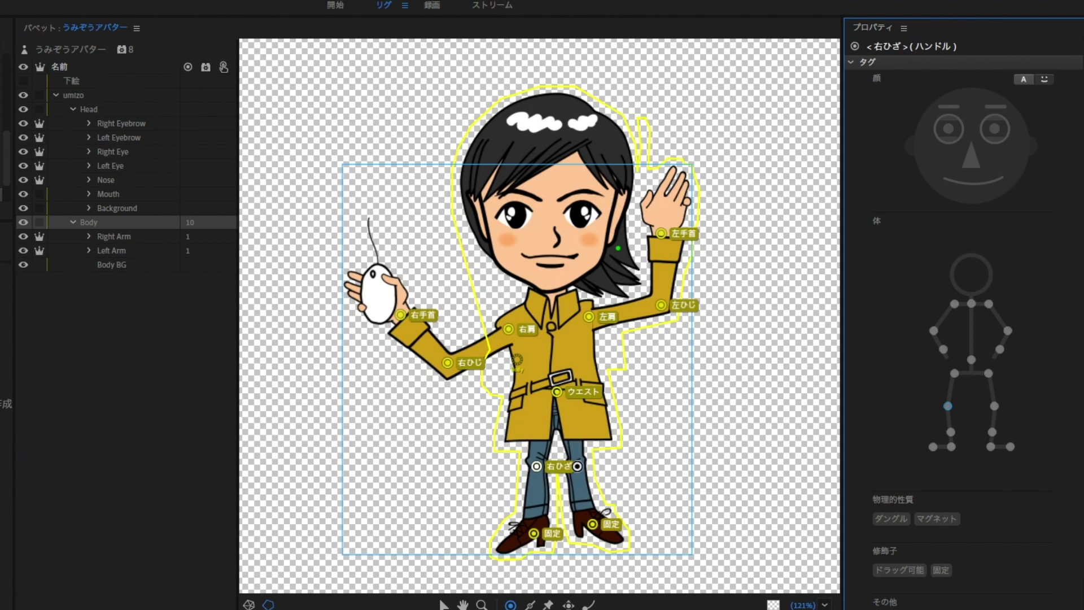
left_click(577, 466)
left_click(997, 408)
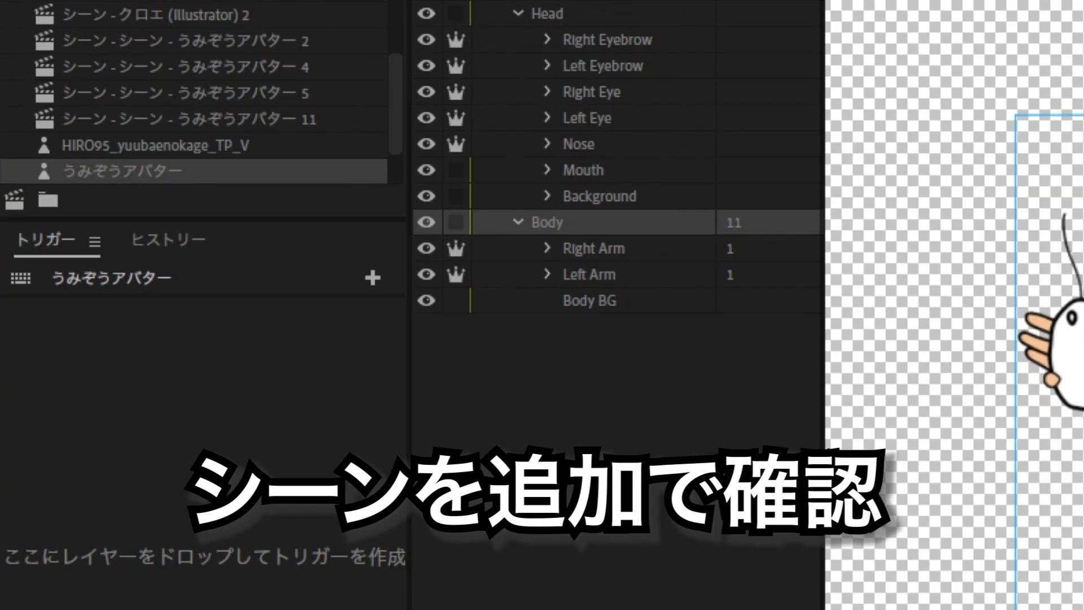
- Add the rigged puppet to a new scene and view the scene at 100% to check its movement
left_click(14, 200)
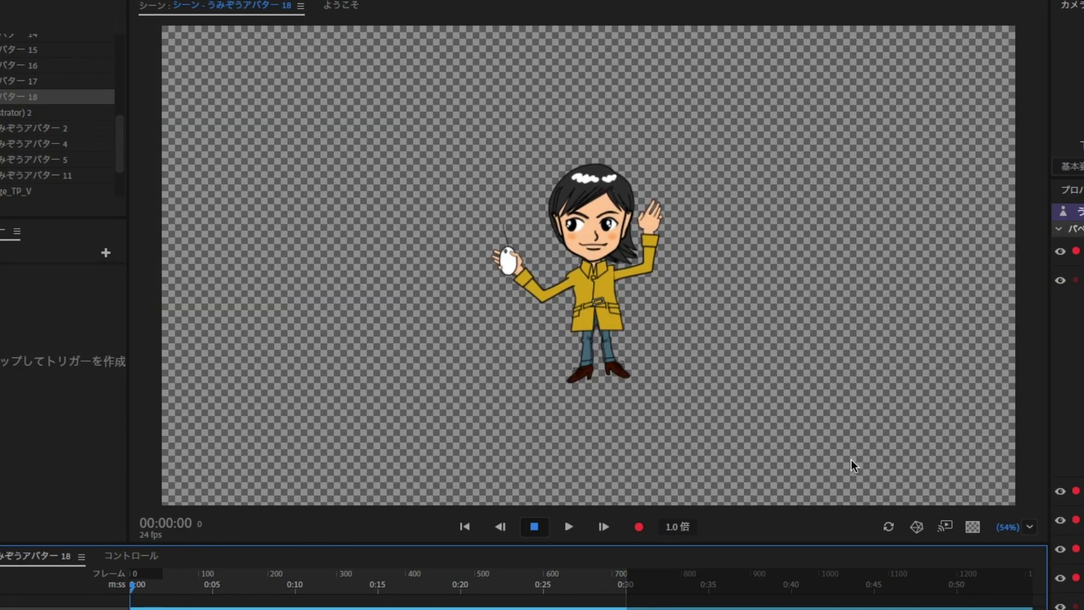
left_click(1030, 527)
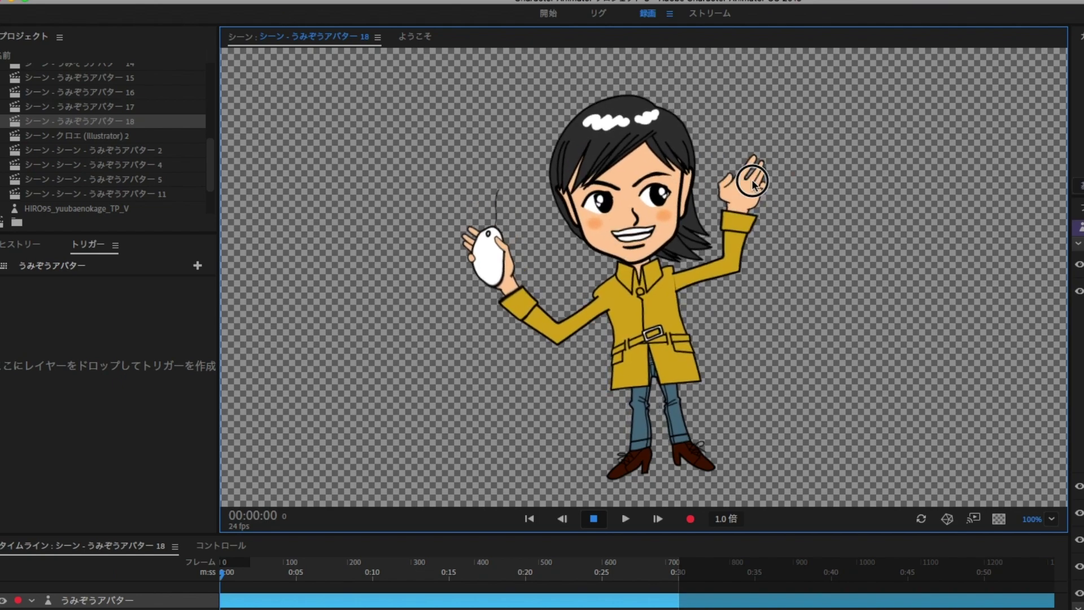
- Try making the elbow of the Right Arm layer draggable and test moving it in a scene
double_click(90, 162)
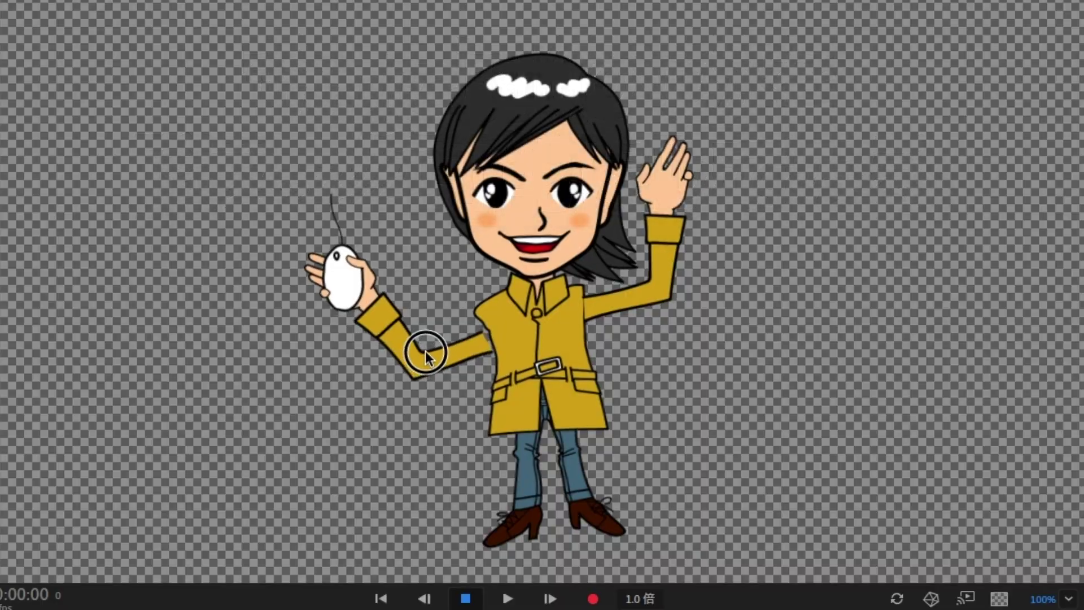
left_click_drag(426, 351, 433, 350)
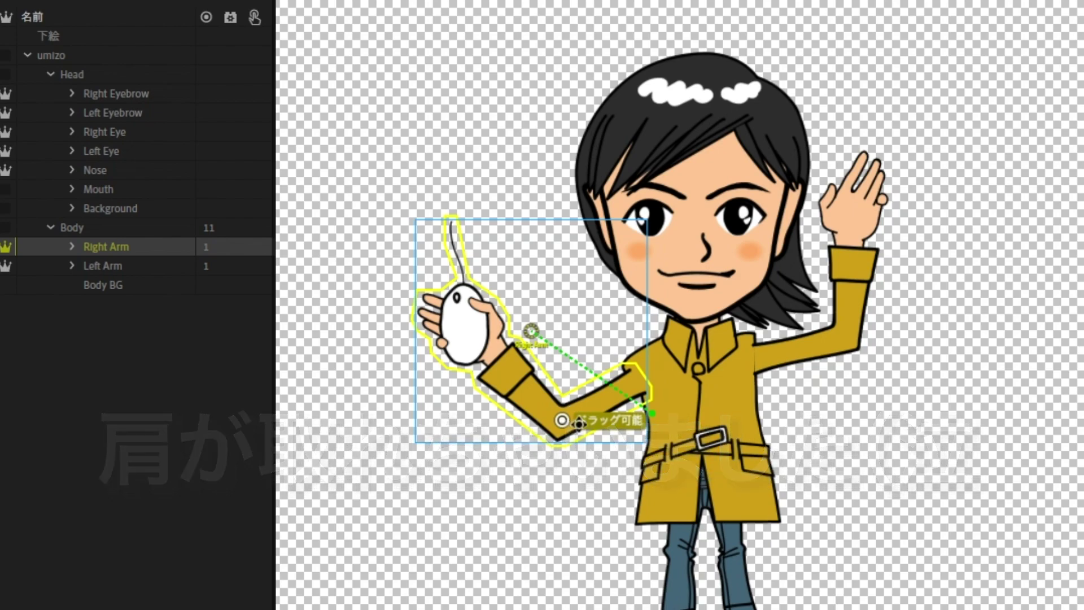
- Put the Right Arm layer's draggable handle on the hand and move the layer's origin to the shoulder
left_click(479, 343)
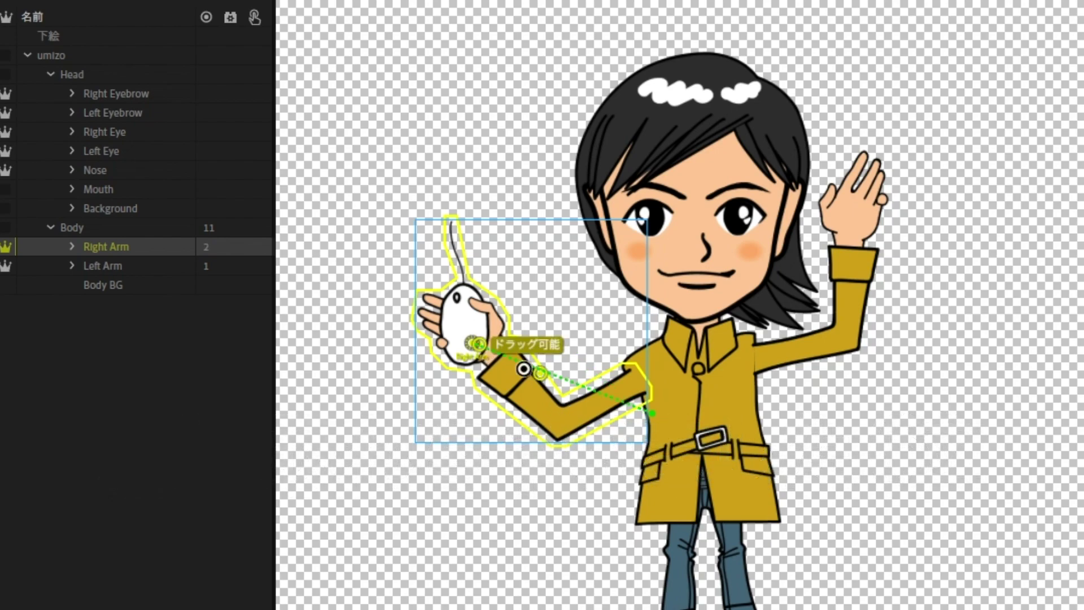
left_click(645, 379)
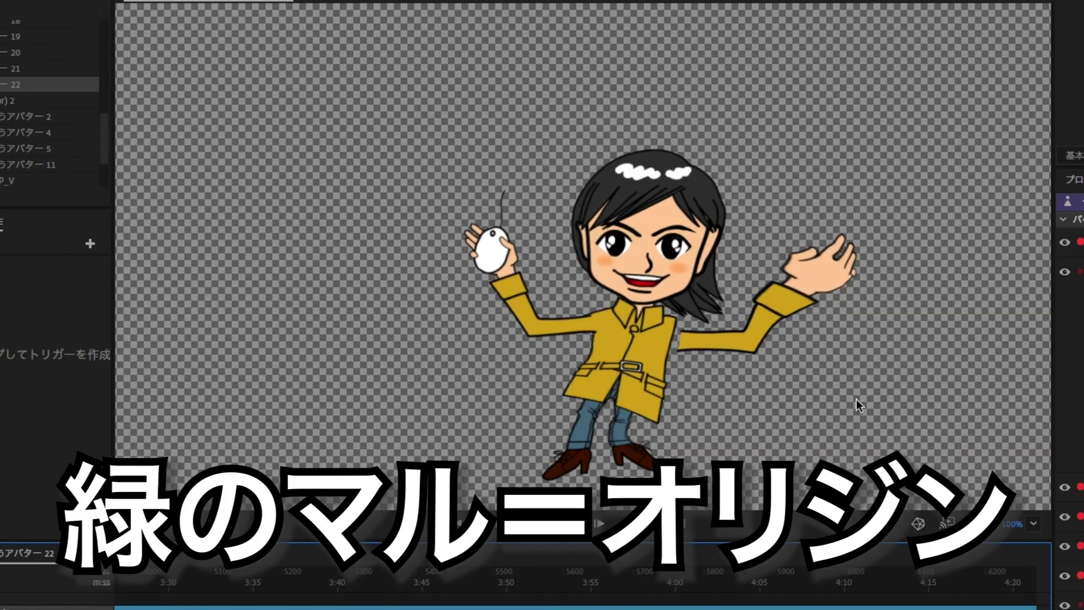
- Test the arm movement in the scene by pulling the mouse-holding hand and the raised hand around
mouse_move(429, 240)
left_mouse_down()
mouse_move(388, 266)
mouse_move(418, 241)
left_mouse_up()
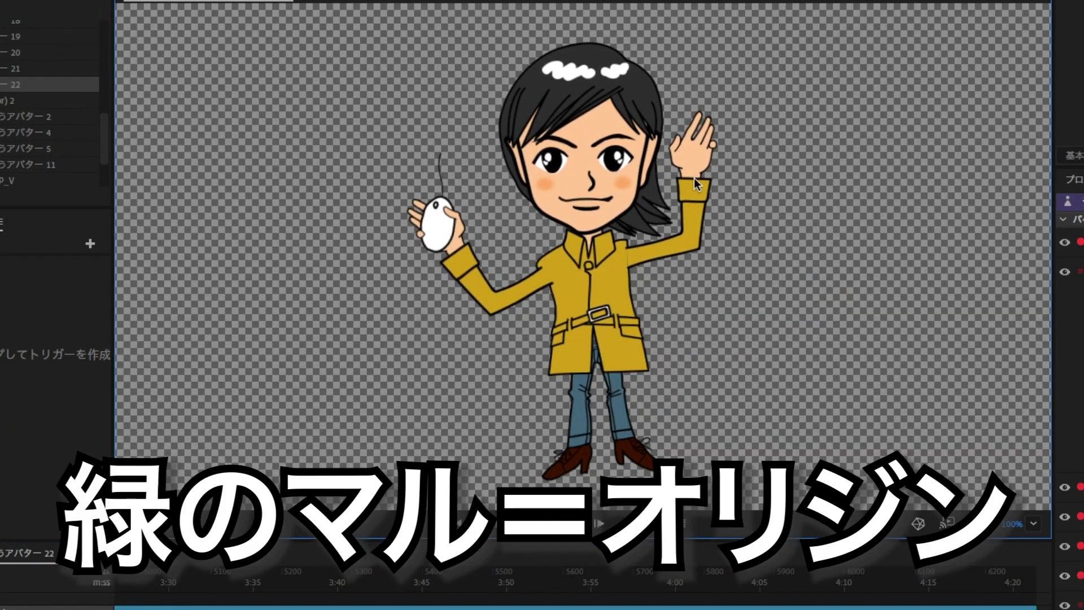
left_click_drag(700, 144, 632, 113)
mouse_move(435, 223)
left_mouse_down()
mouse_move(412, 188)
mouse_move(425, 213)
left_mouse_up()
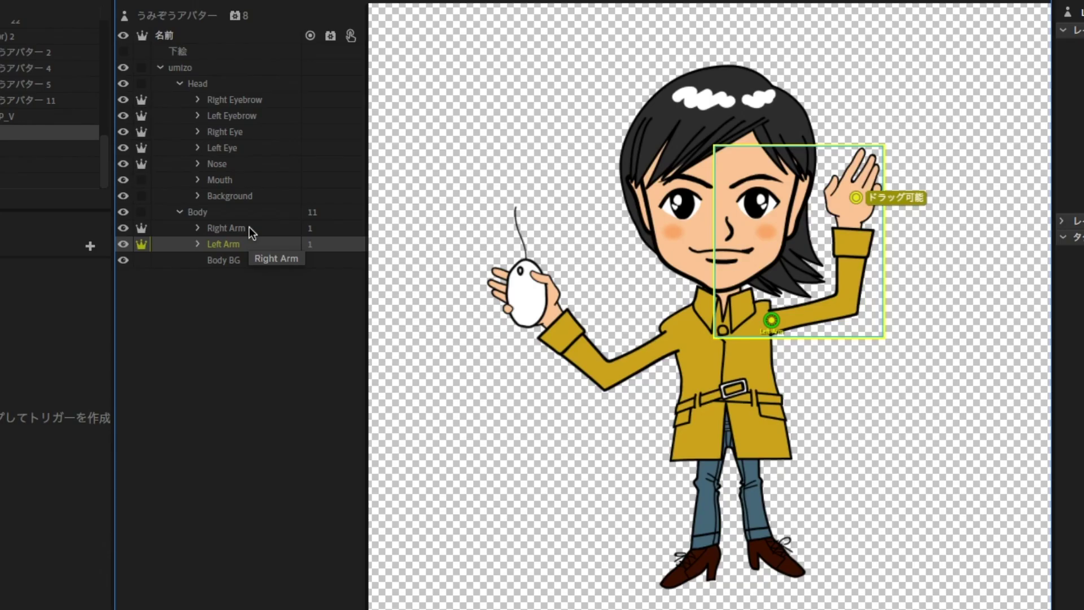
- Draw sticks along the upper arm and forearm of the Left Arm layer, and check the puppet in a new scene
left_click(249, 228)
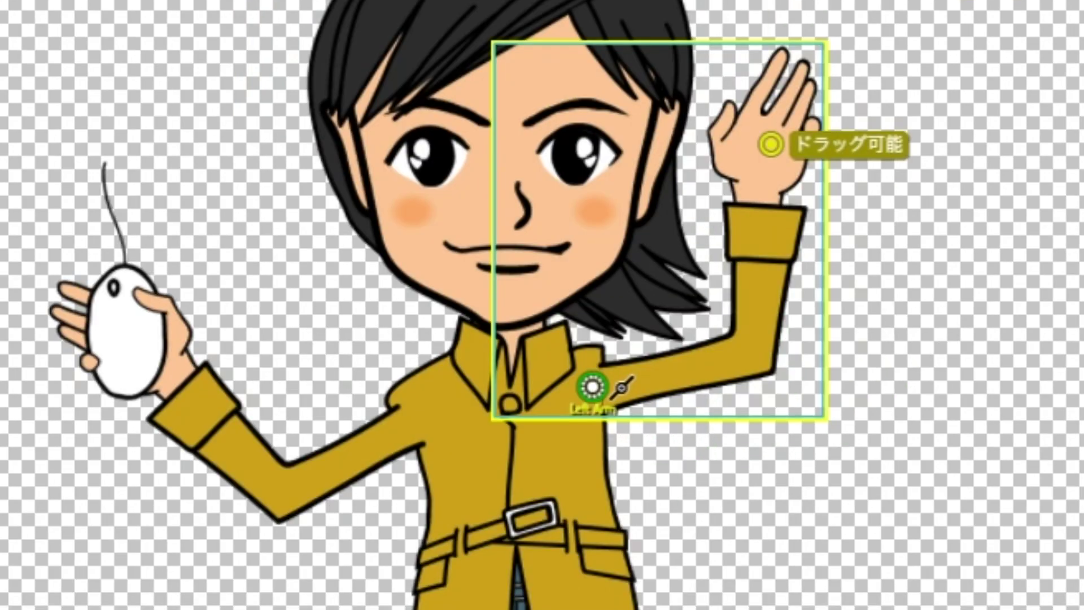
left_click_drag(623, 387, 761, 182)
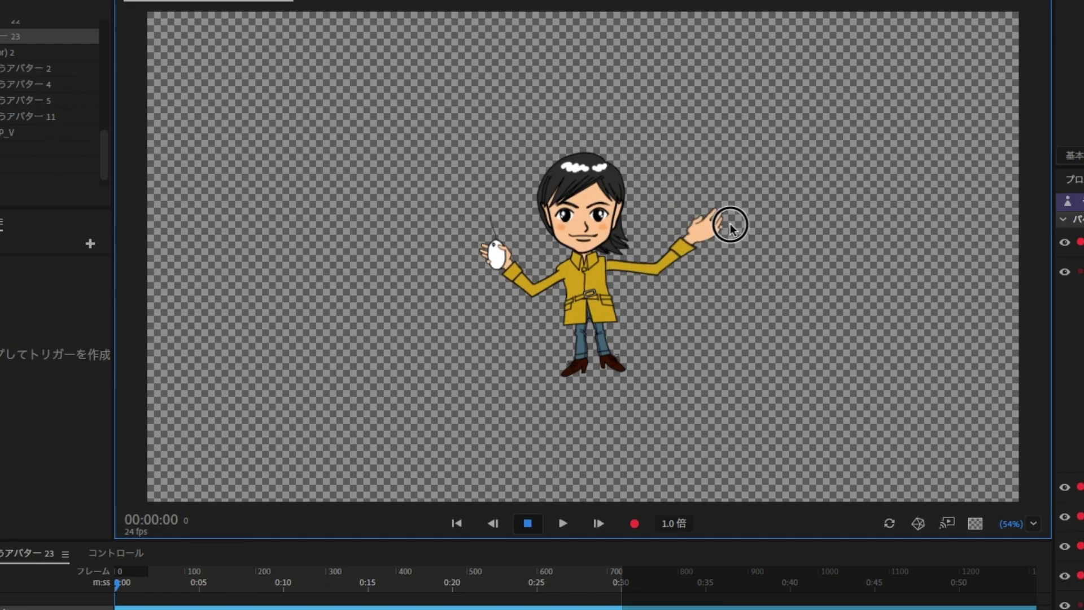
left_click_drag(726, 220, 719, 266)
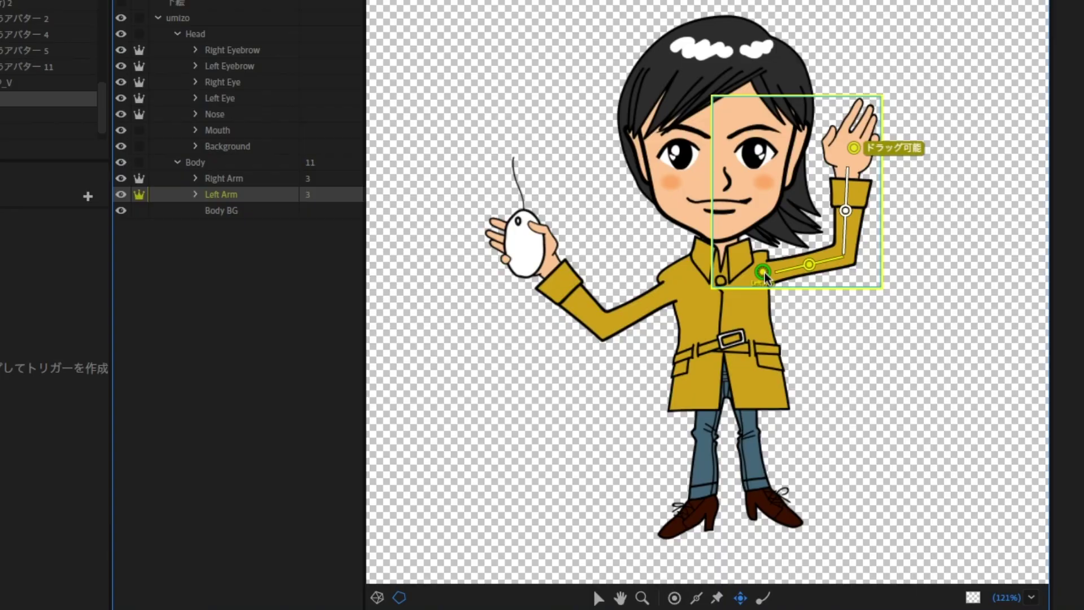
- Add a handle at the base of the neck on the Body layer and tag it as 首 (neck)
left_click(763, 274)
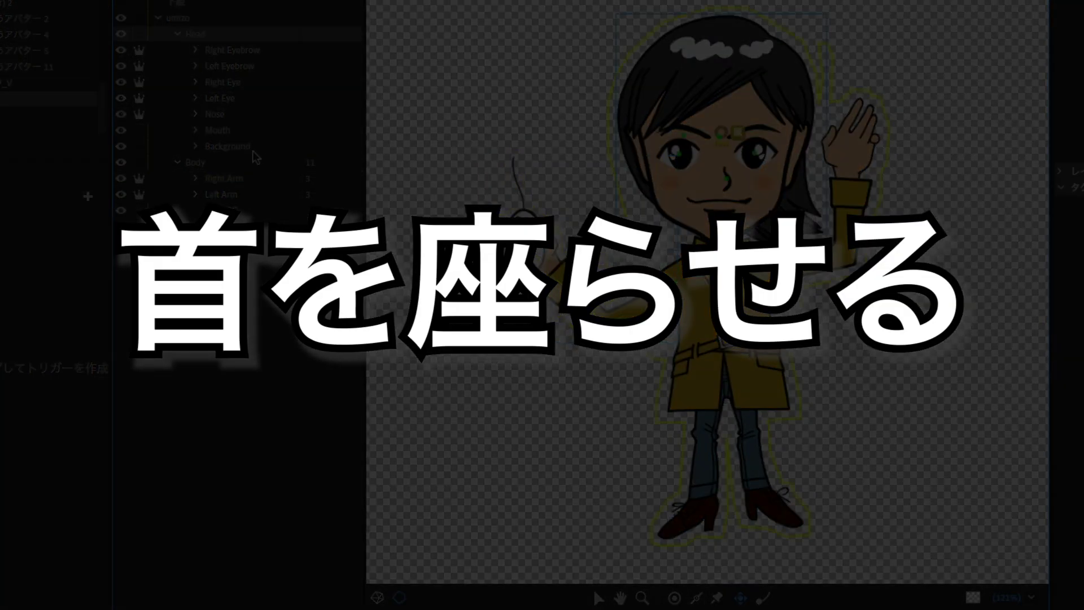
left_click(239, 162)
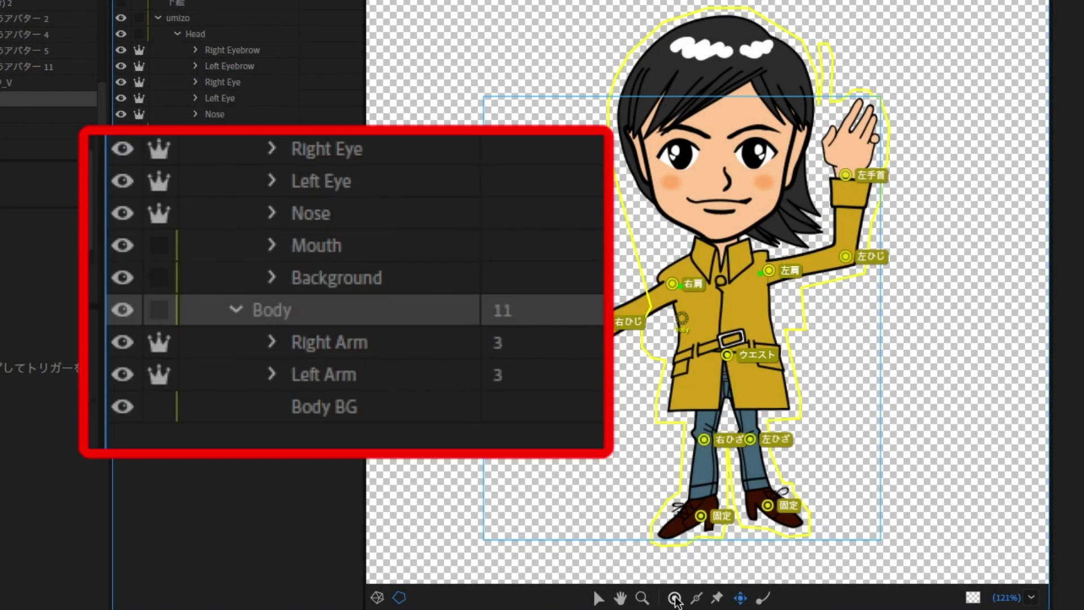
left_click(675, 599)
left_click(721, 246)
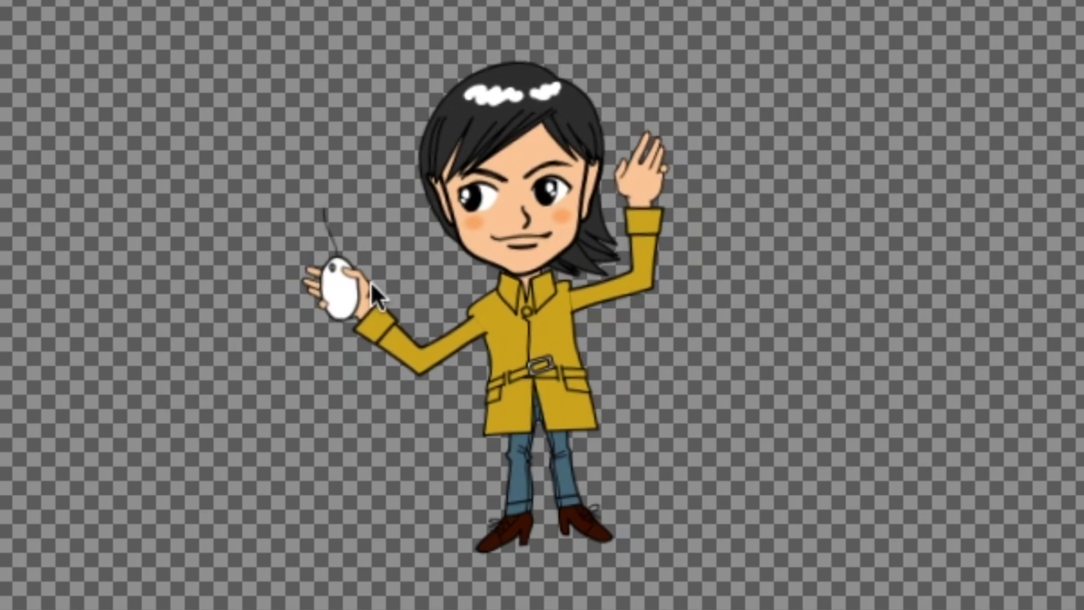
left_click_drag(371, 281, 338, 298)
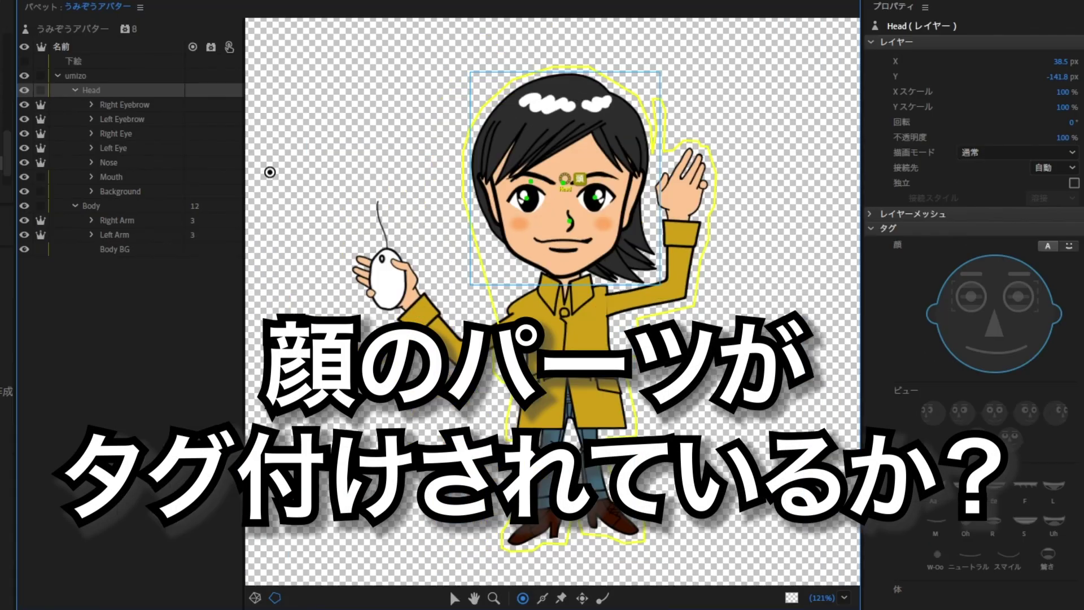
- Check the face tags of the Right Eyebrow, Left Eyebrow, Right Eye and Left Eye layers, trying the 頭 (head) tag on Right Eyebrow
left_click(134, 107)
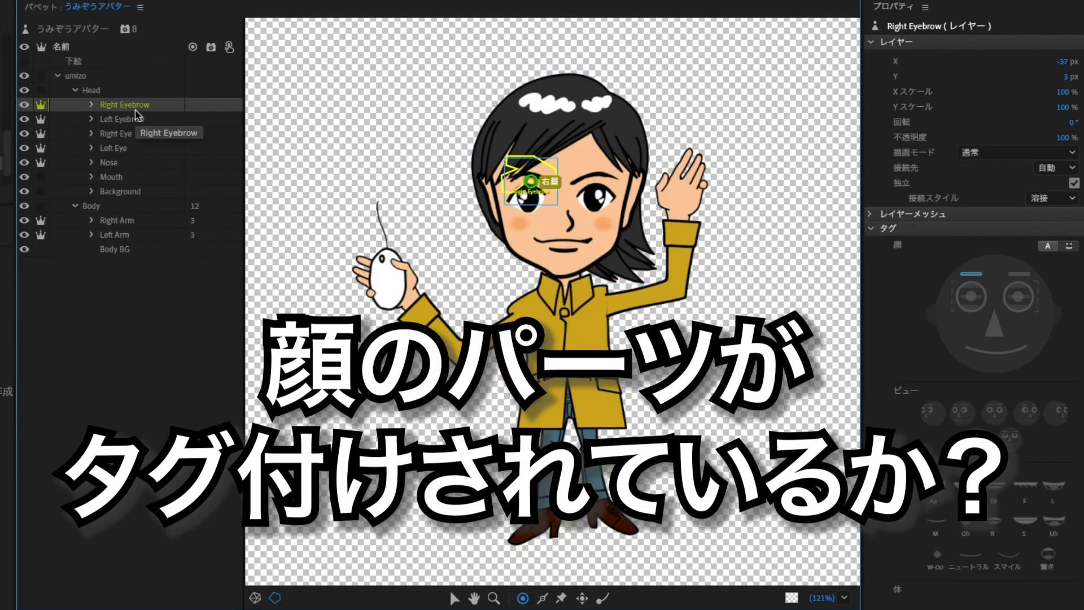
left_click(965, 252)
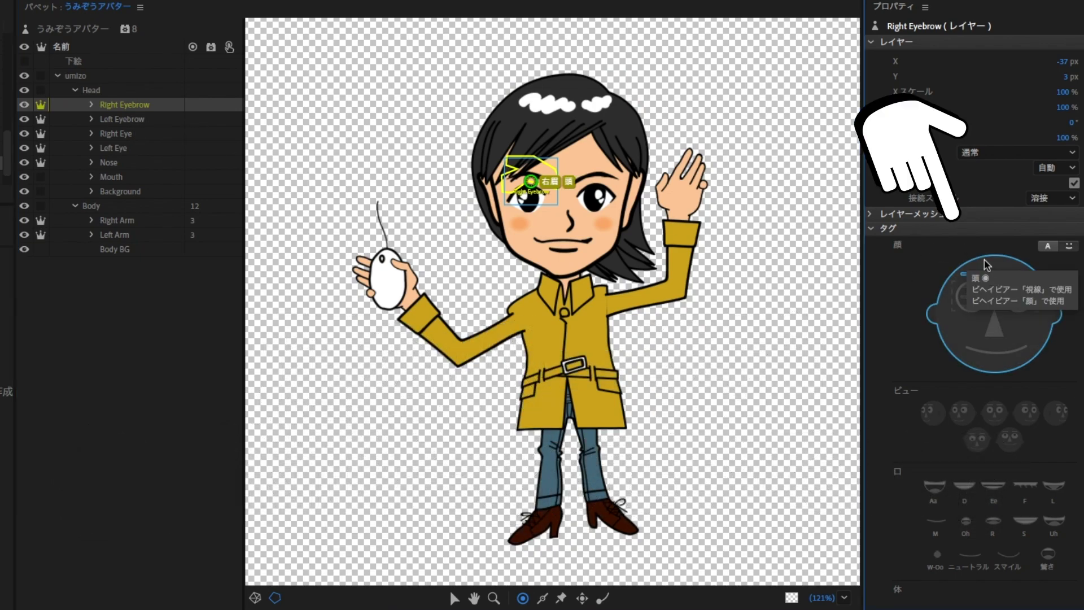
left_click(119, 120)
left_click(116, 136)
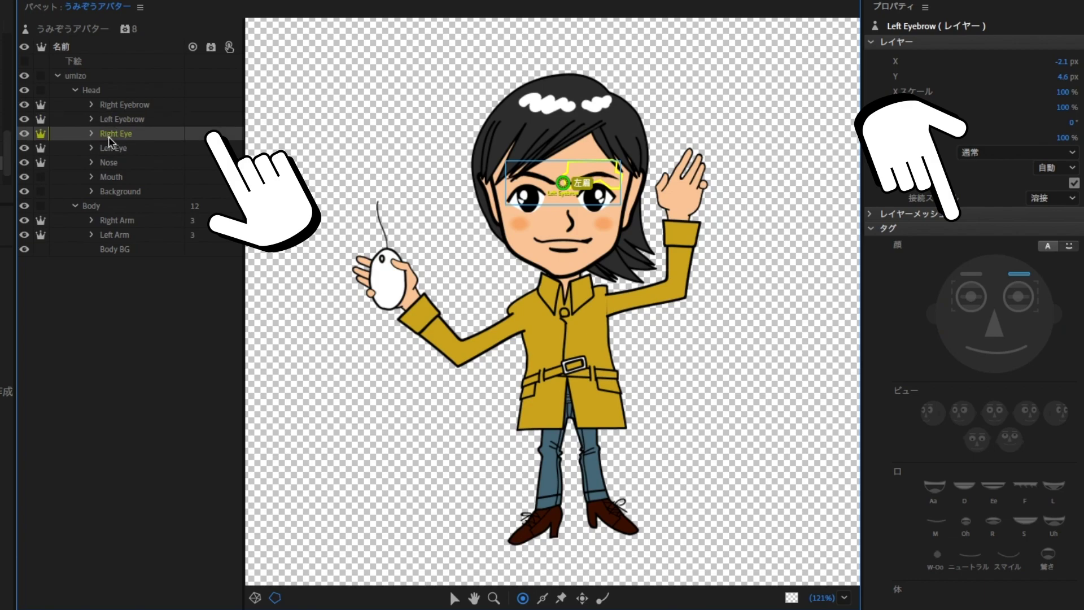
left_click(118, 151)
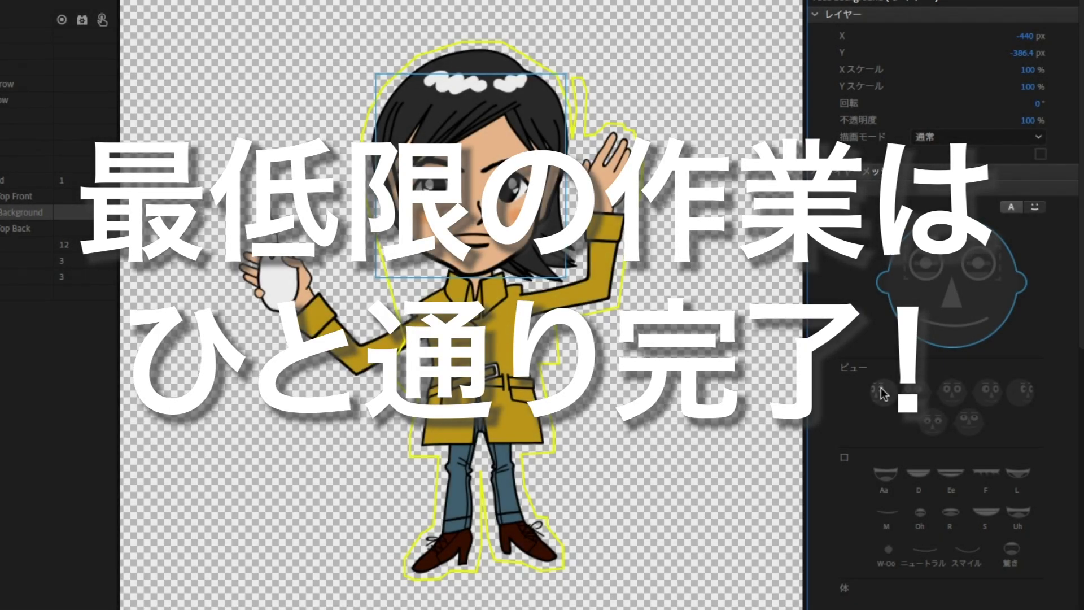
- Add the ヘッドターナー (Head Turner) behavior to the Head layer
left_click(813, 188)
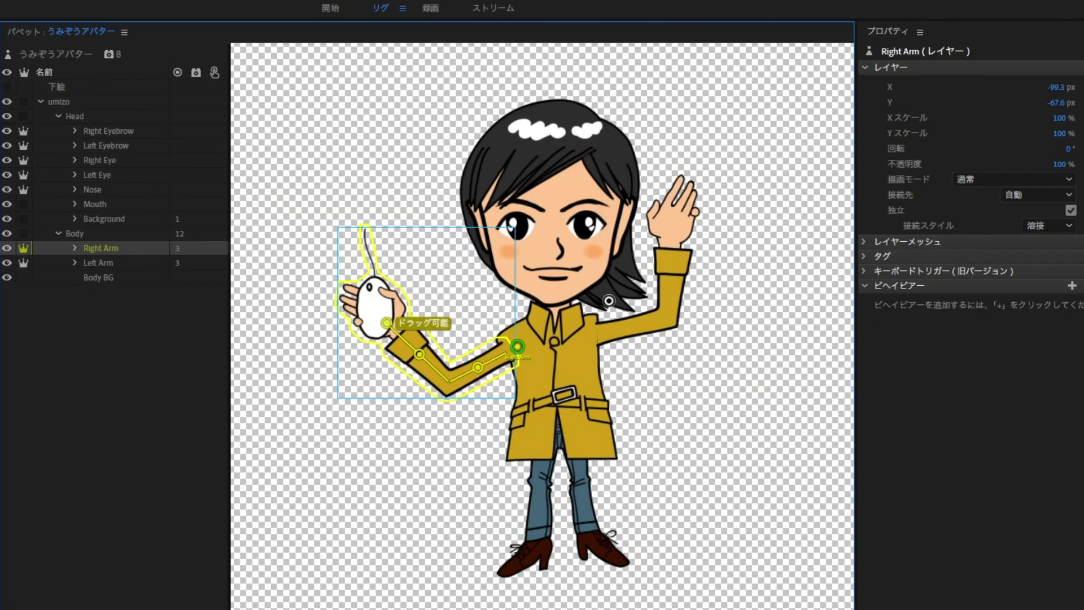
left_click(118, 118)
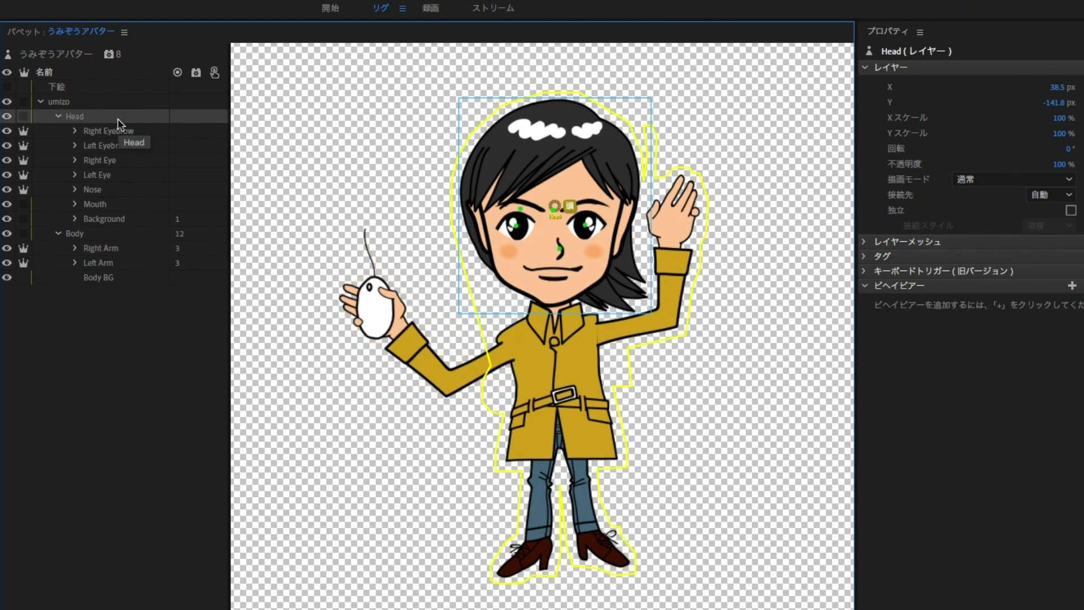
left_click(951, 289)
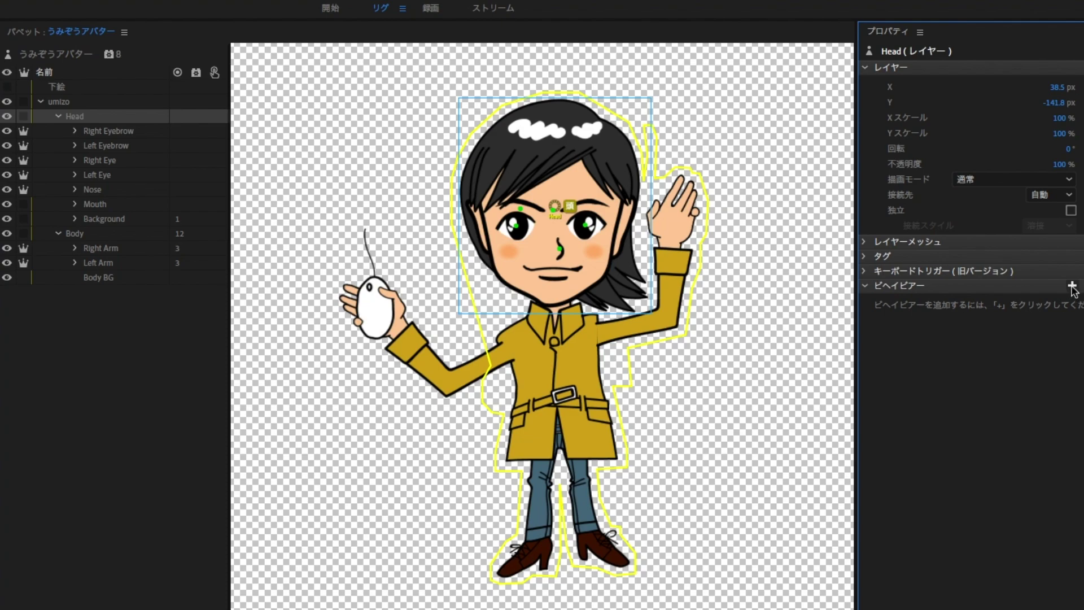
left_click(1072, 286)
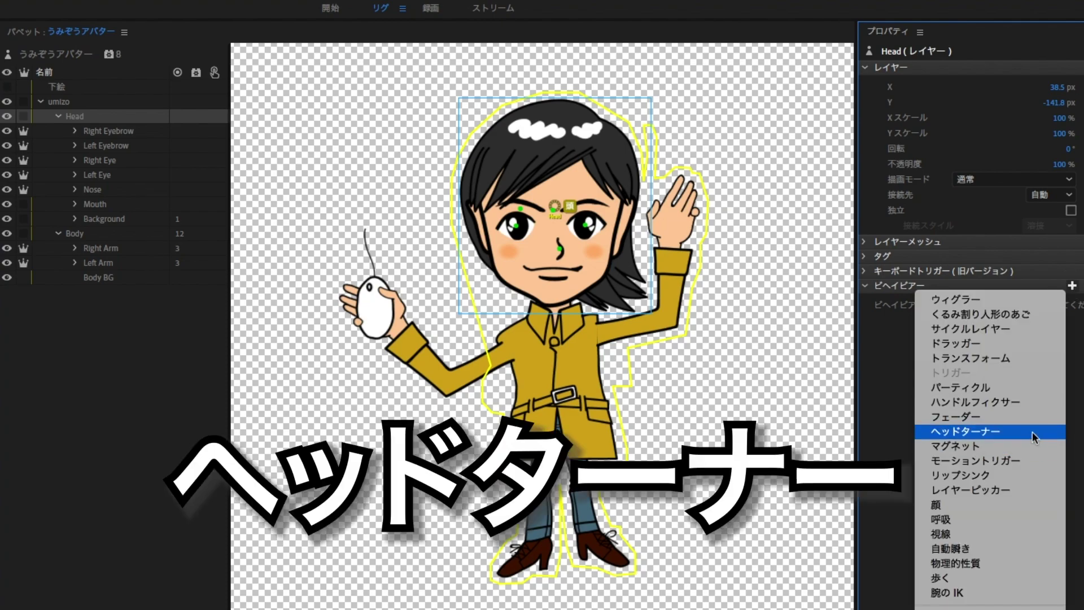
left_click(1049, 431)
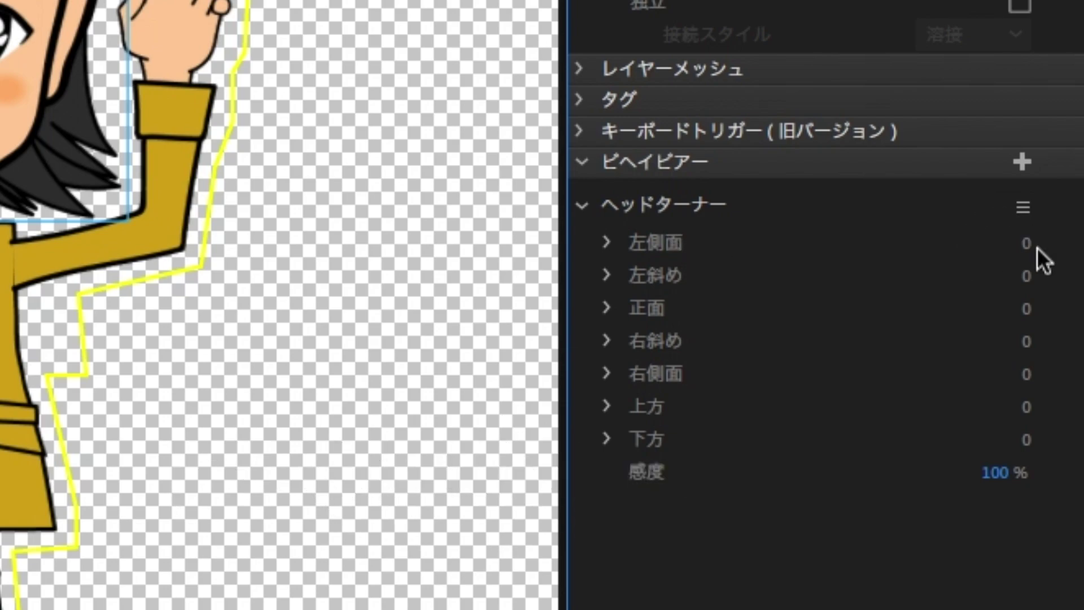
left_click(1025, 274)
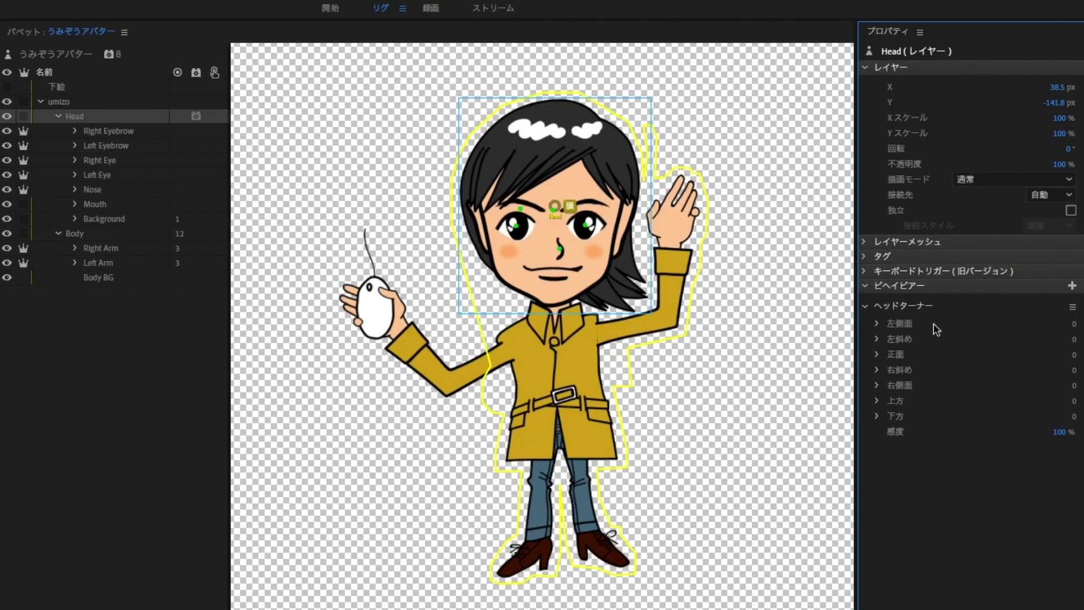